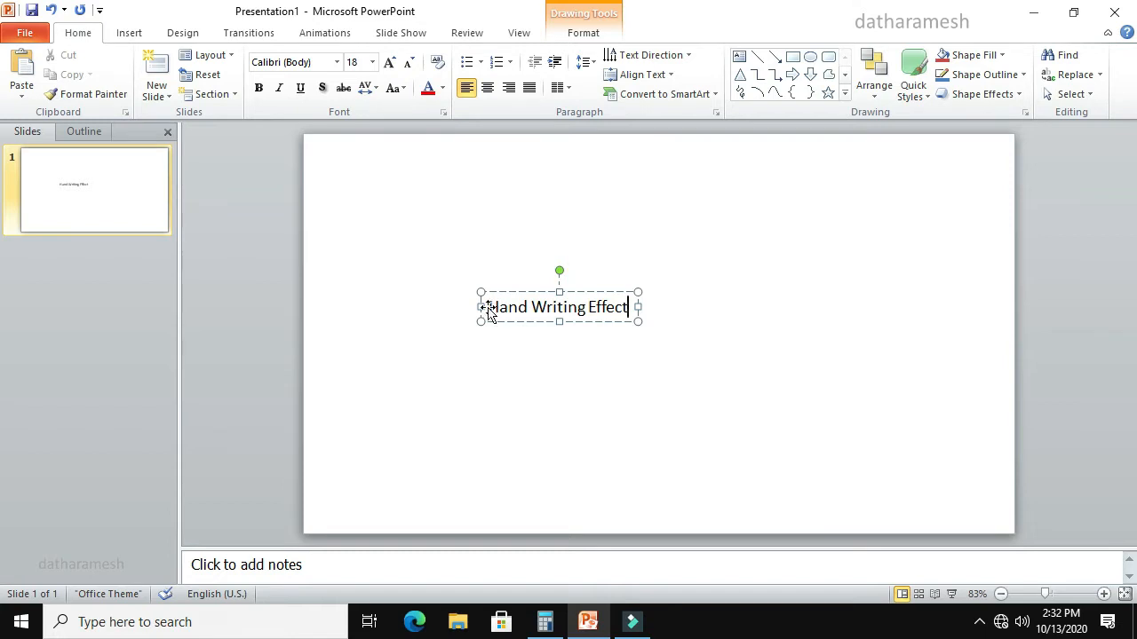
# - Change the font of the "Hand Writing Effect" text to Arial Black
pyautogui.moveTo(492, 308); pyautogui.dragTo(625, 307)
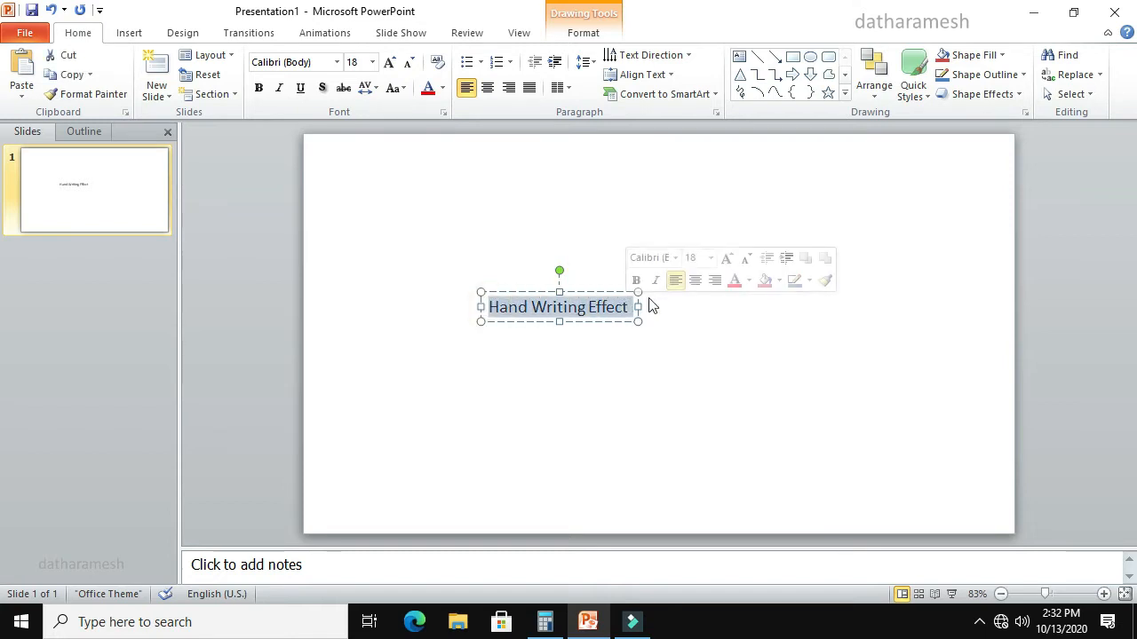
pyautogui.click(675, 258)
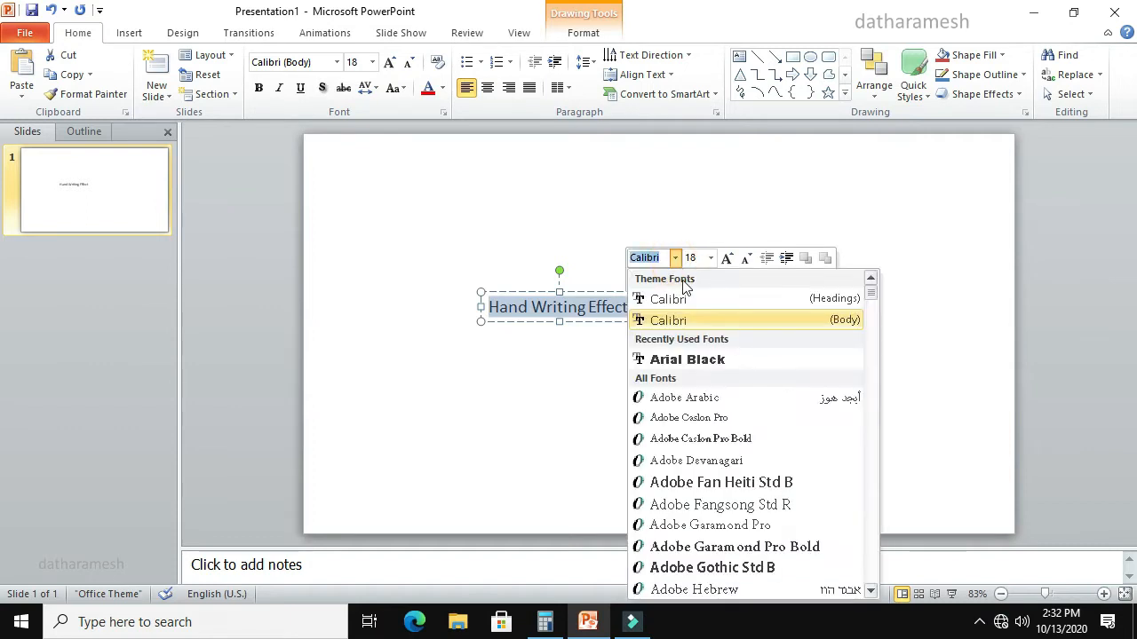
pyautogui.click(737, 359)
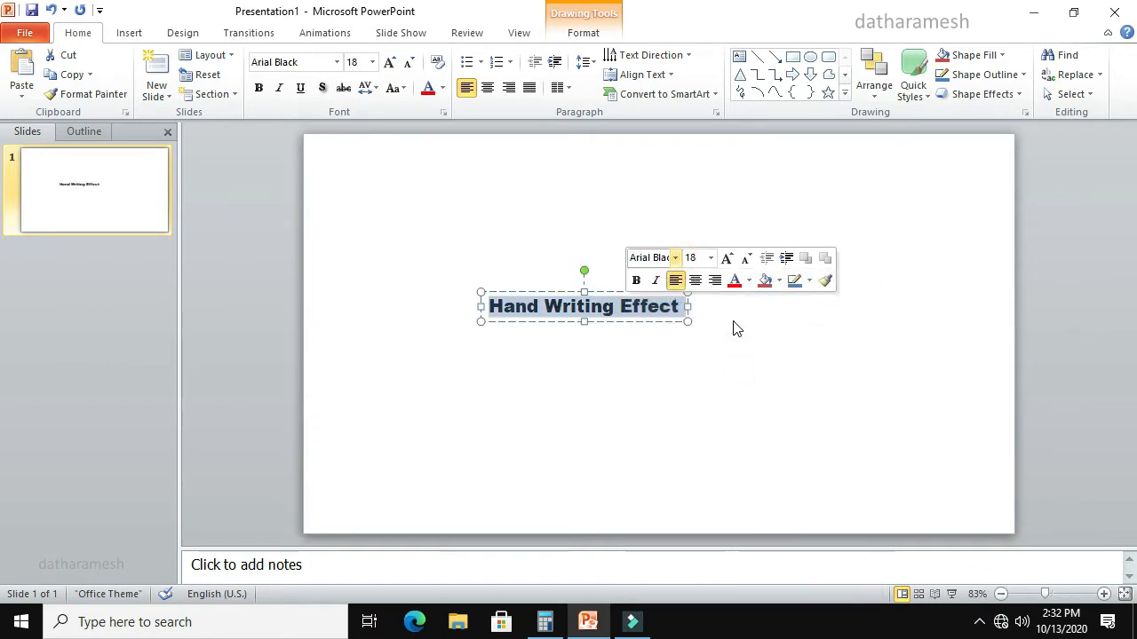
# - Enlarge the "Hand Writing Effect" text to size 44 and move its text box to the horizontal middle of the slide
pyautogui.click(727, 259)
pyautogui.click(727, 259)
pyautogui.click(726, 259)
pyautogui.click(727, 259)
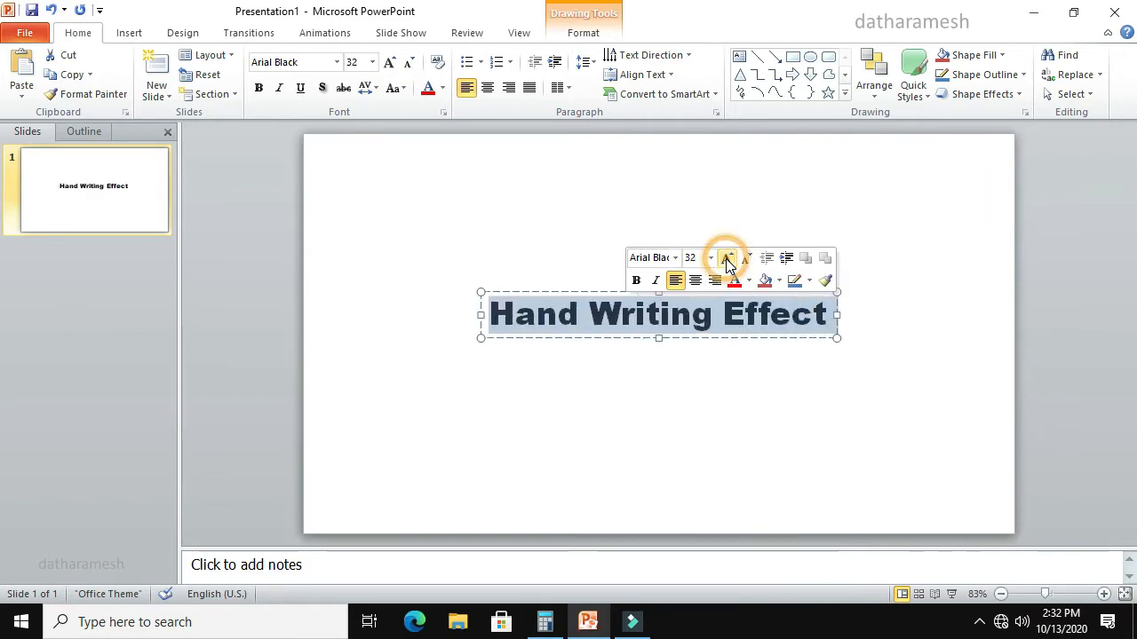
pyautogui.click(726, 260)
pyautogui.click(726, 260)
pyautogui.click(727, 259)
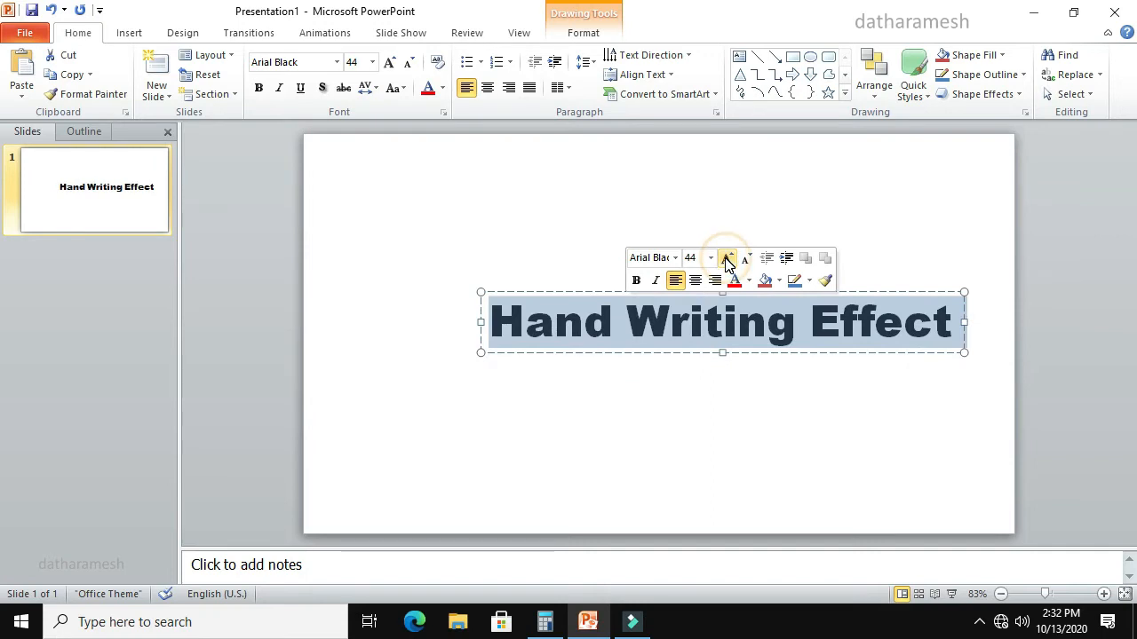
pyautogui.moveTo(749, 352); pyautogui.dragTo(684, 359)
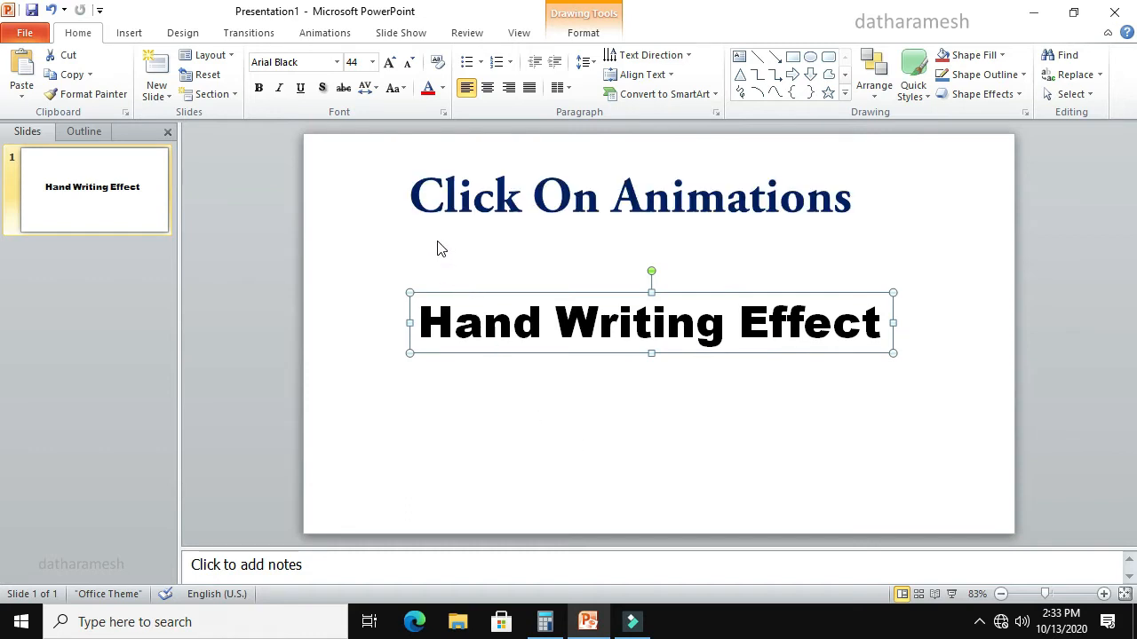
# - Apply the Appear animation to the "Hand Writing Effect" text box and show the Animation Pane
pyautogui.click(332, 41)
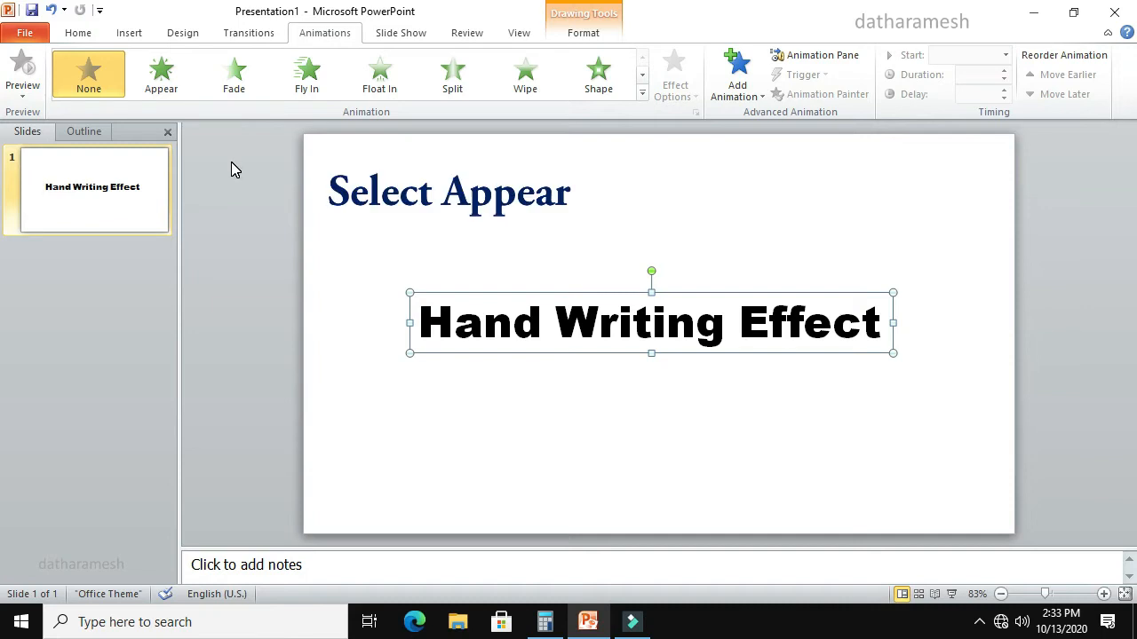
pyautogui.click(179, 80)
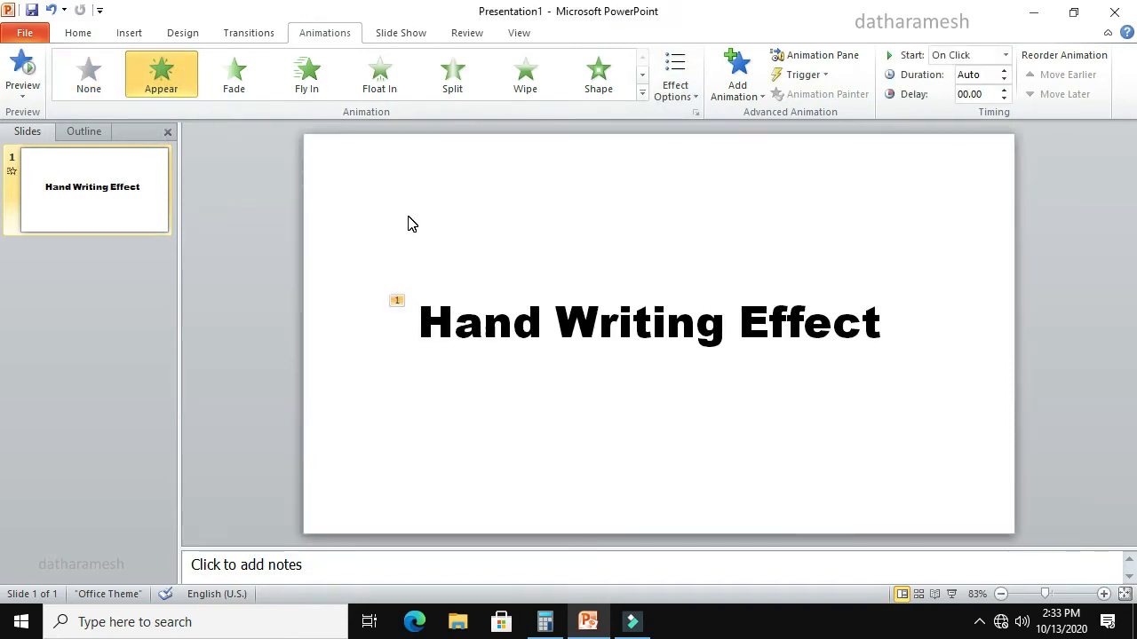
pyautogui.click(822, 55)
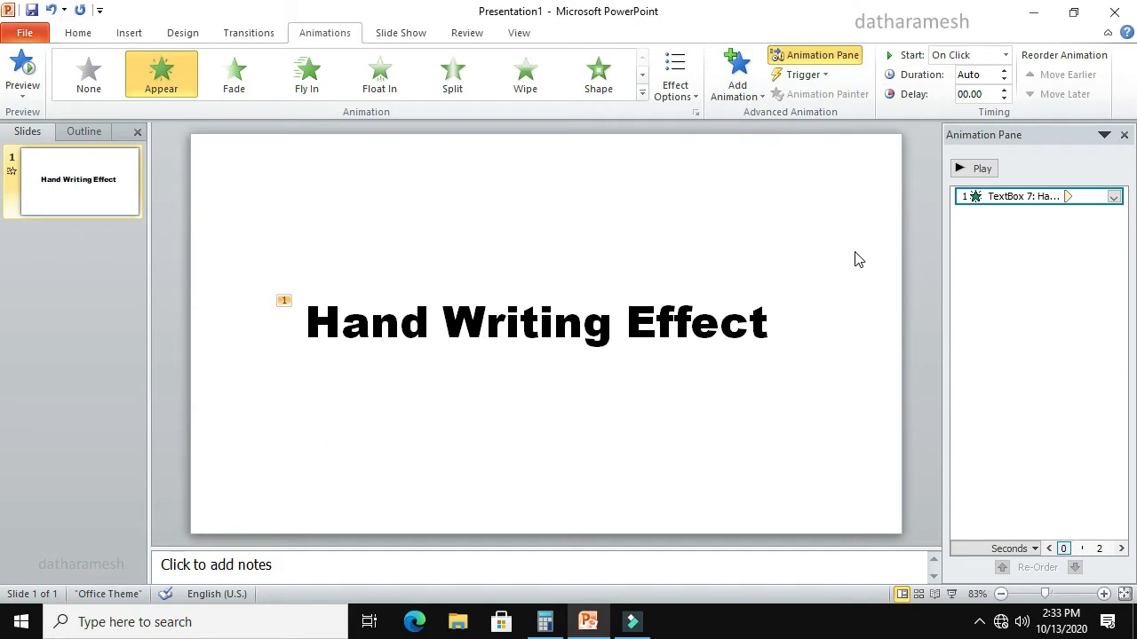
# - Set the text box's Appear effect to animate text by letter with a 0.2 seconds delay between letters
pyautogui.click(1114, 197)
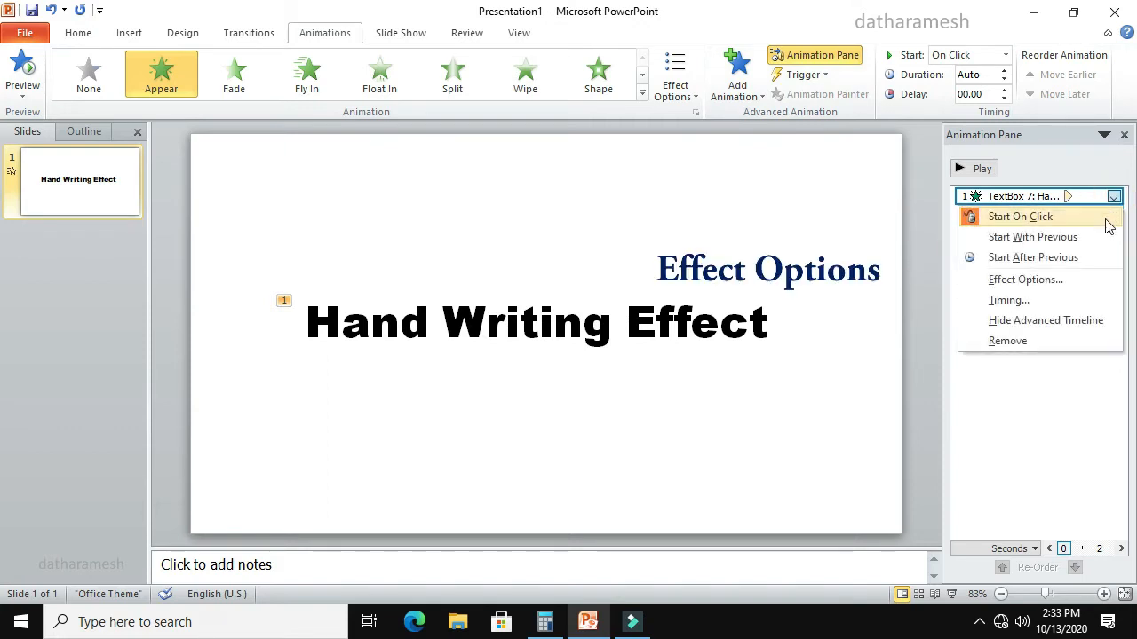
pyautogui.click(1024, 281)
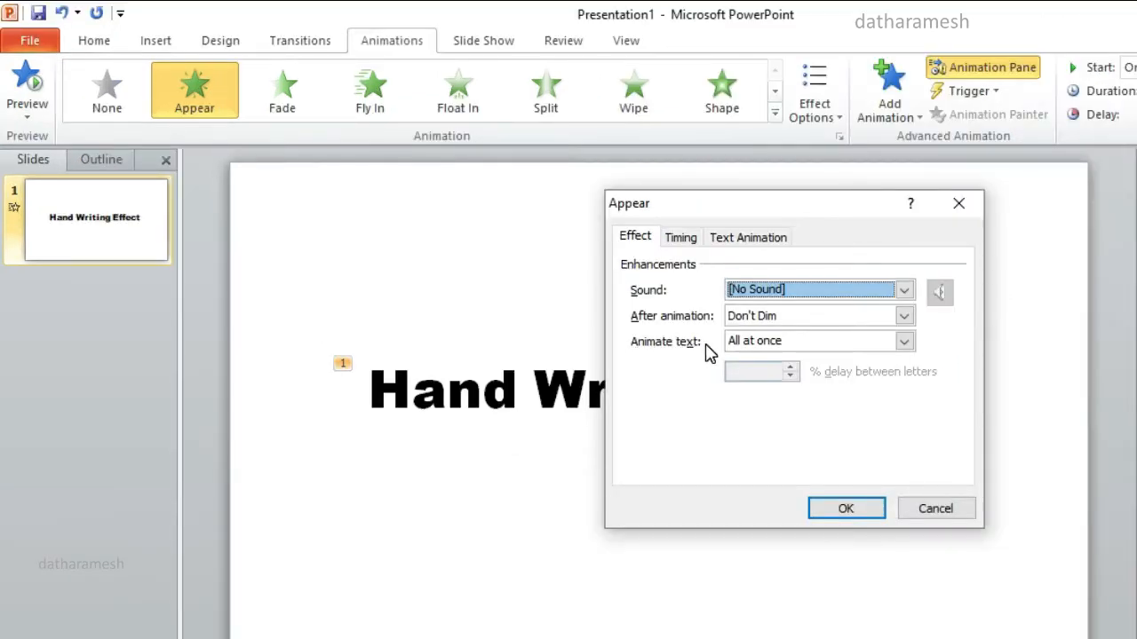
pyautogui.click(904, 344)
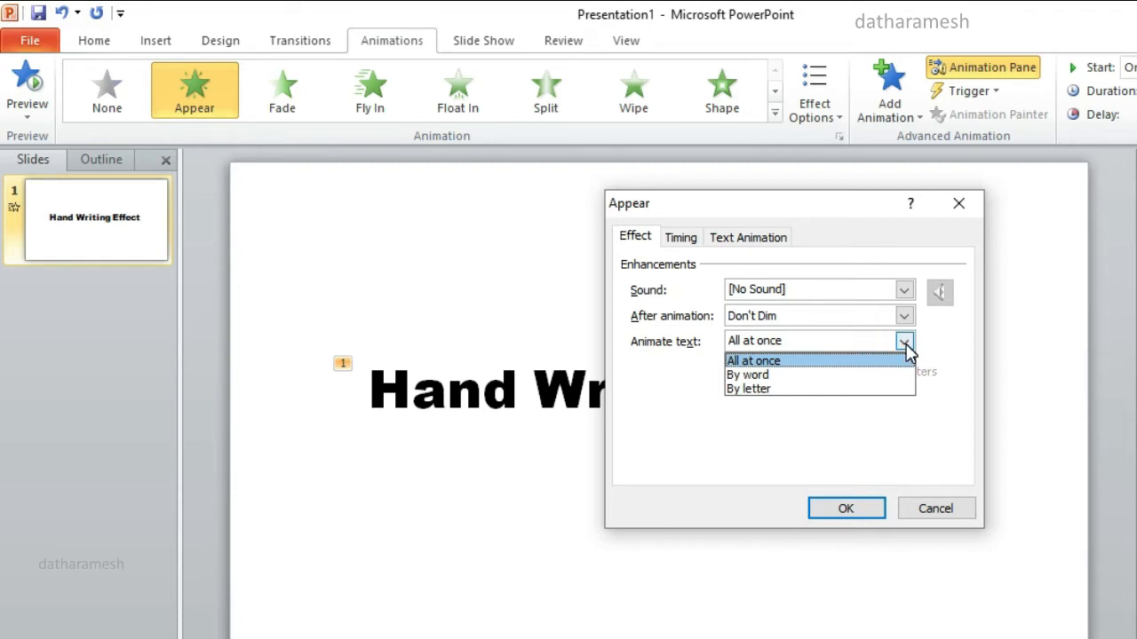
pyautogui.click(781, 390)
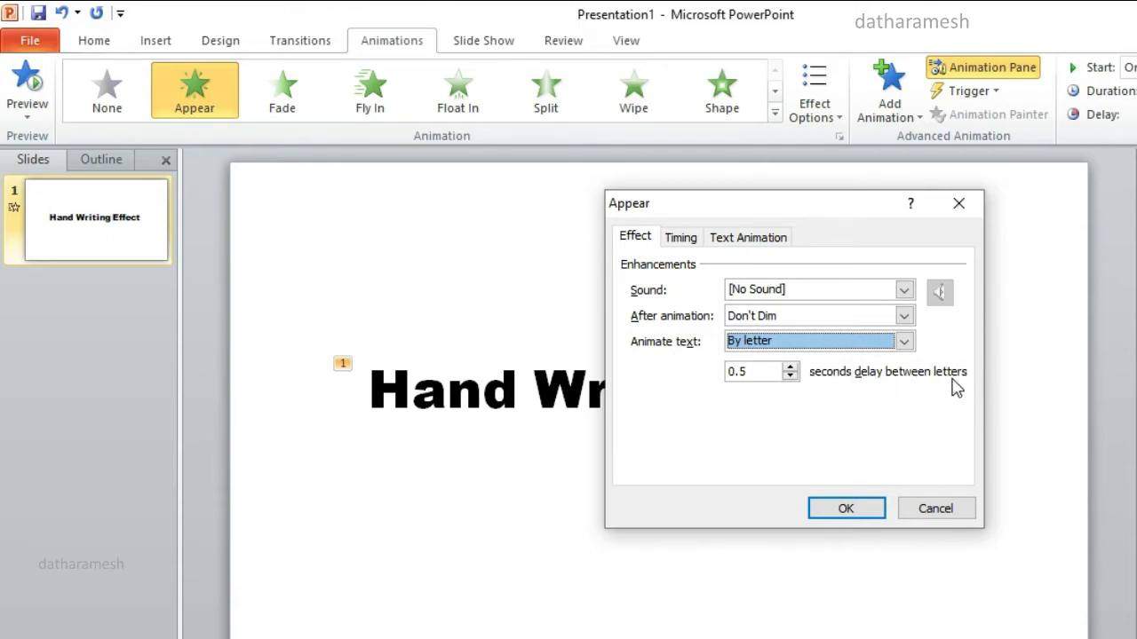
pyautogui.click(790, 376)
pyautogui.click(789, 377)
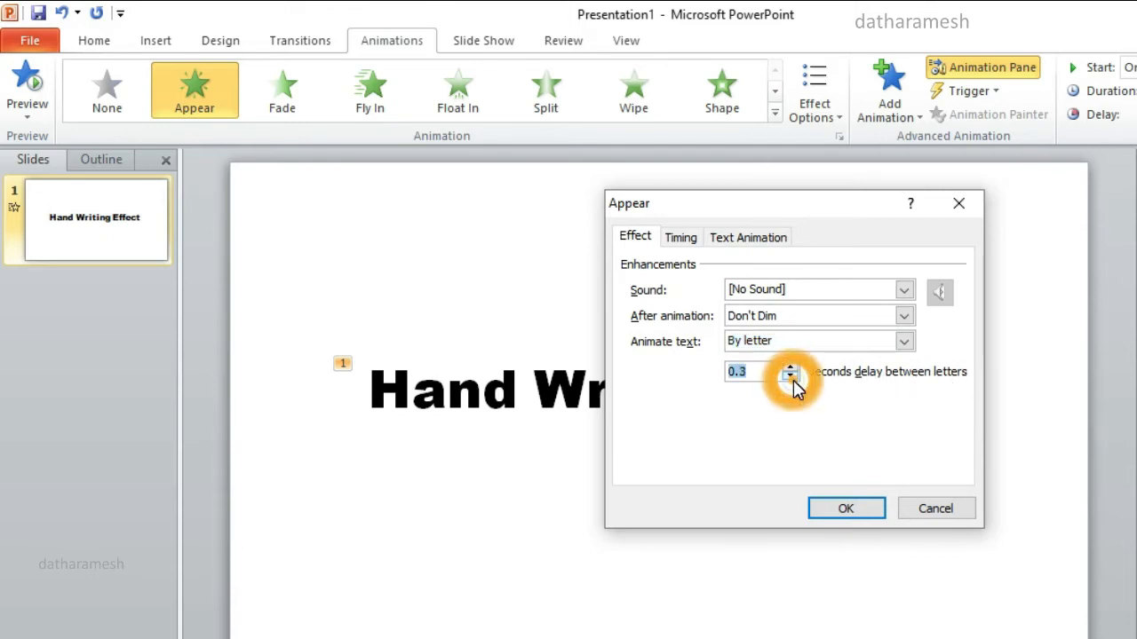
pyautogui.click(790, 377)
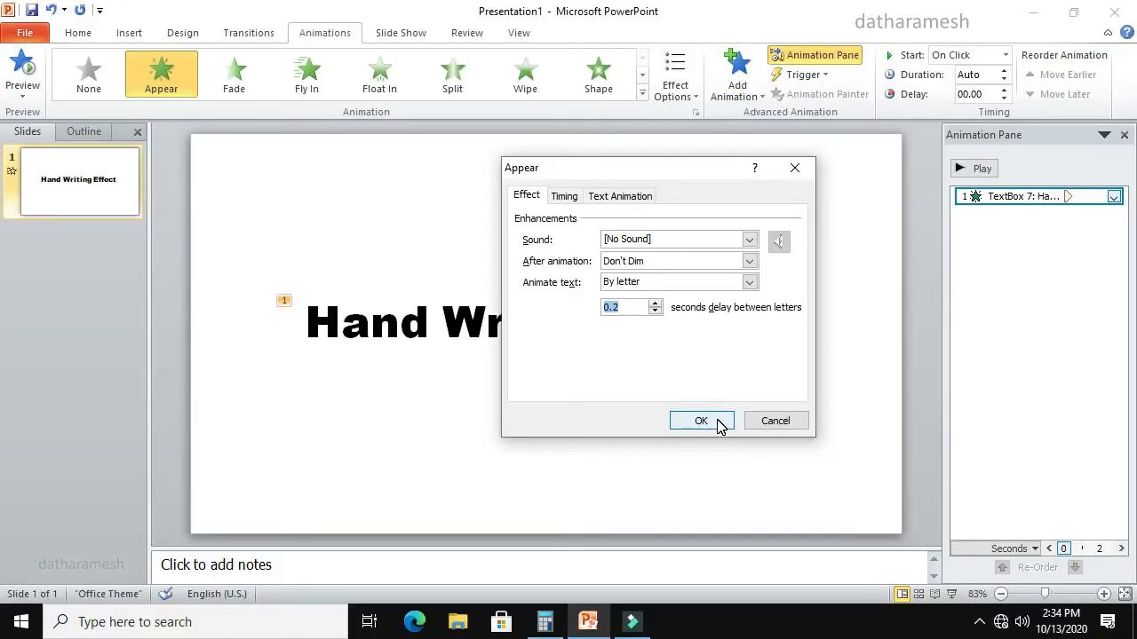
pyautogui.click(858, 512)
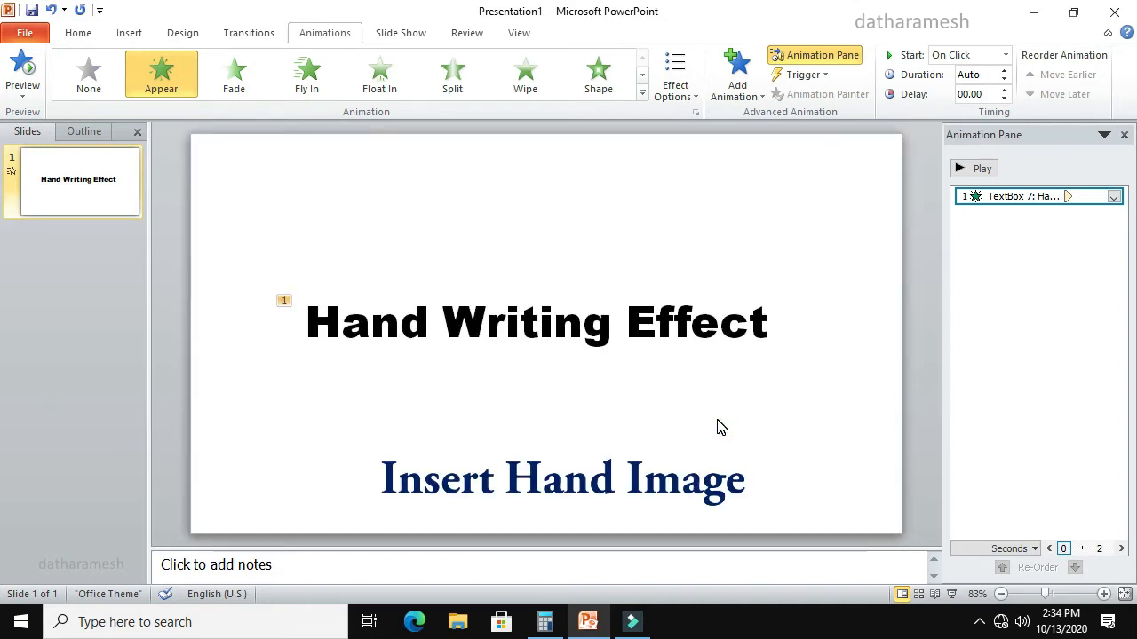
# - Insert the picture "hand image" from the Pictures folder onto the slide
pyautogui.click(129, 36)
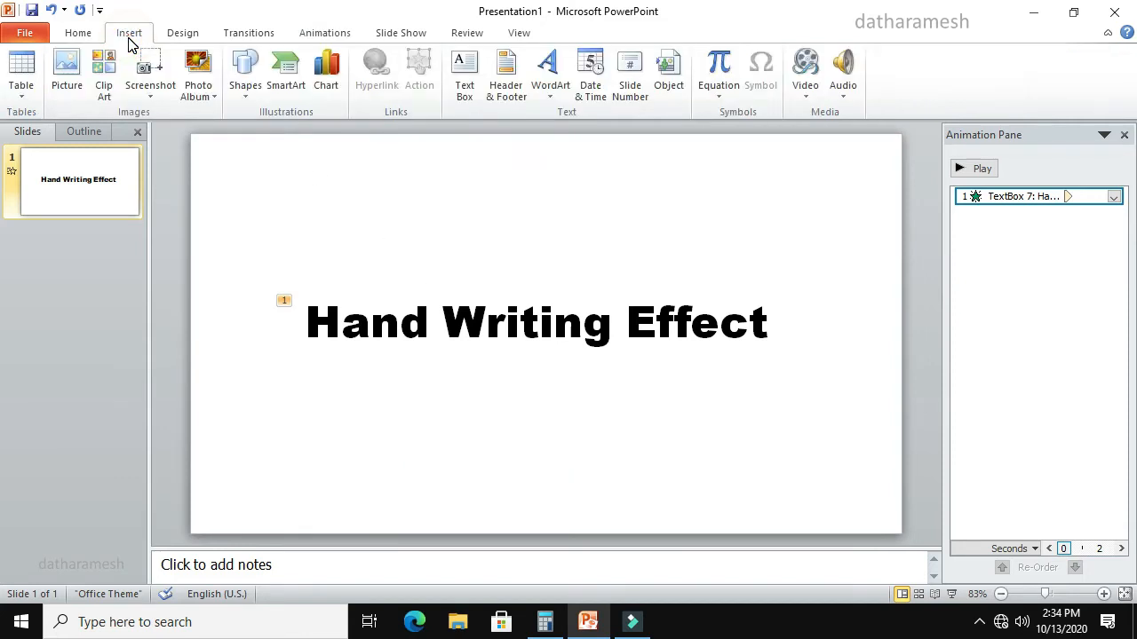
pyautogui.click(66, 75)
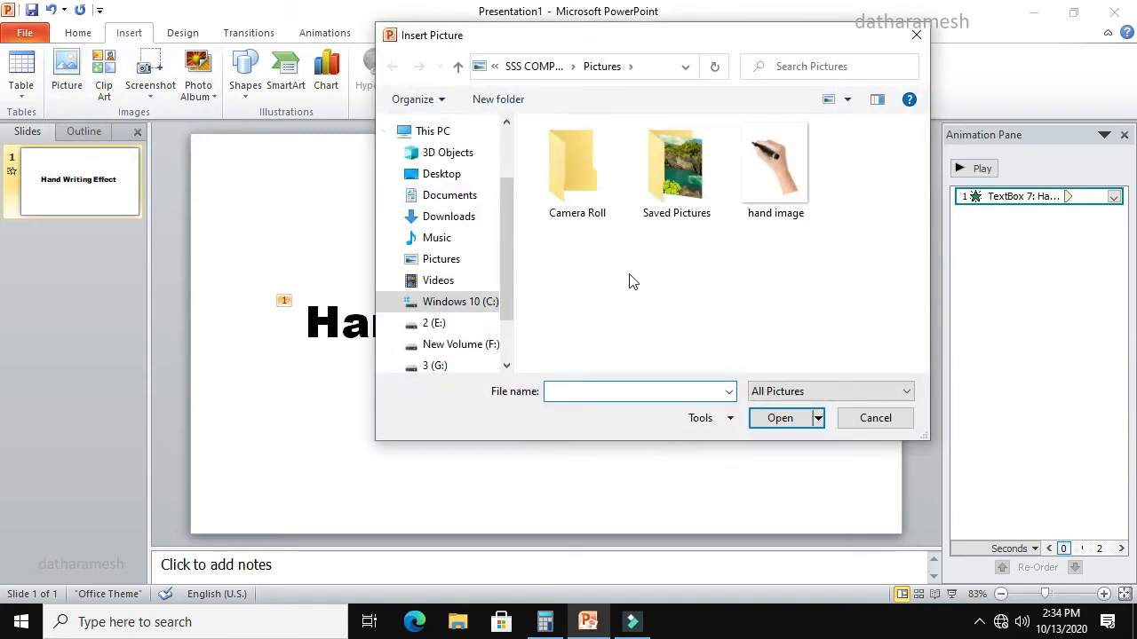
pyautogui.click(783, 195)
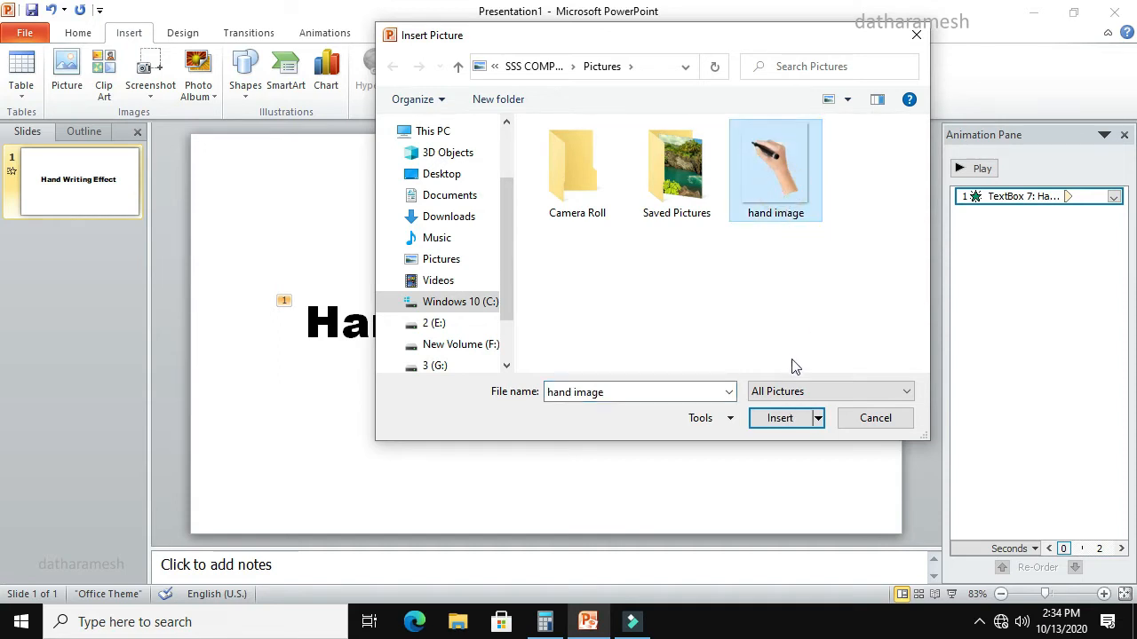
pyautogui.click(780, 418)
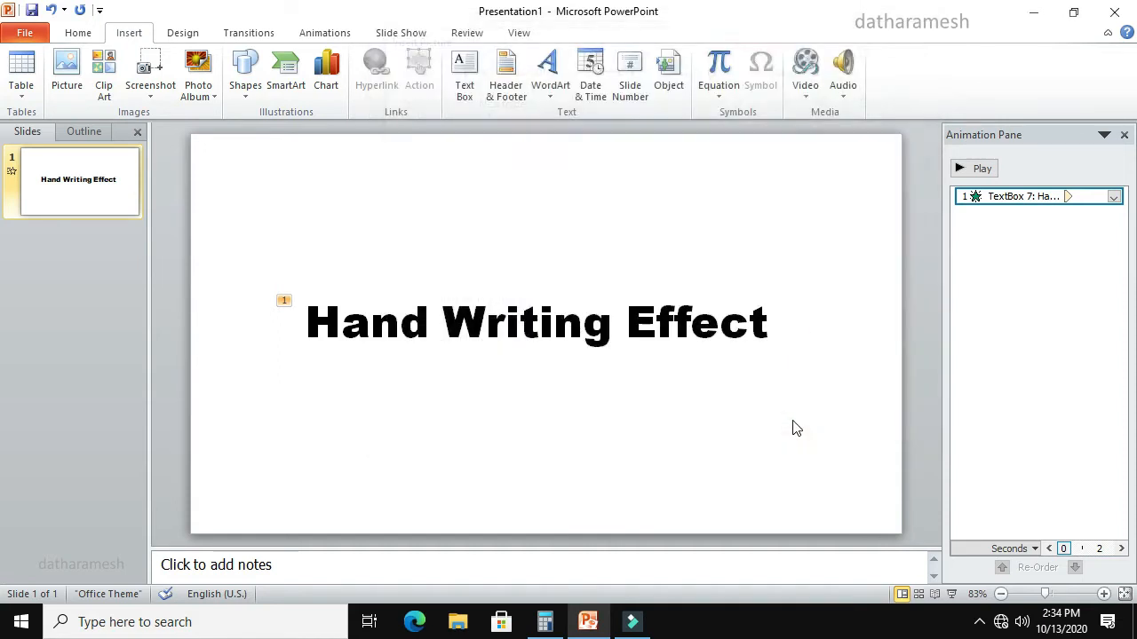
# - Place the hand picture below the text and shrink it to about 2.68" high by 2.22" wide
pyautogui.moveTo(705, 135); pyautogui.dragTo(539, 394)
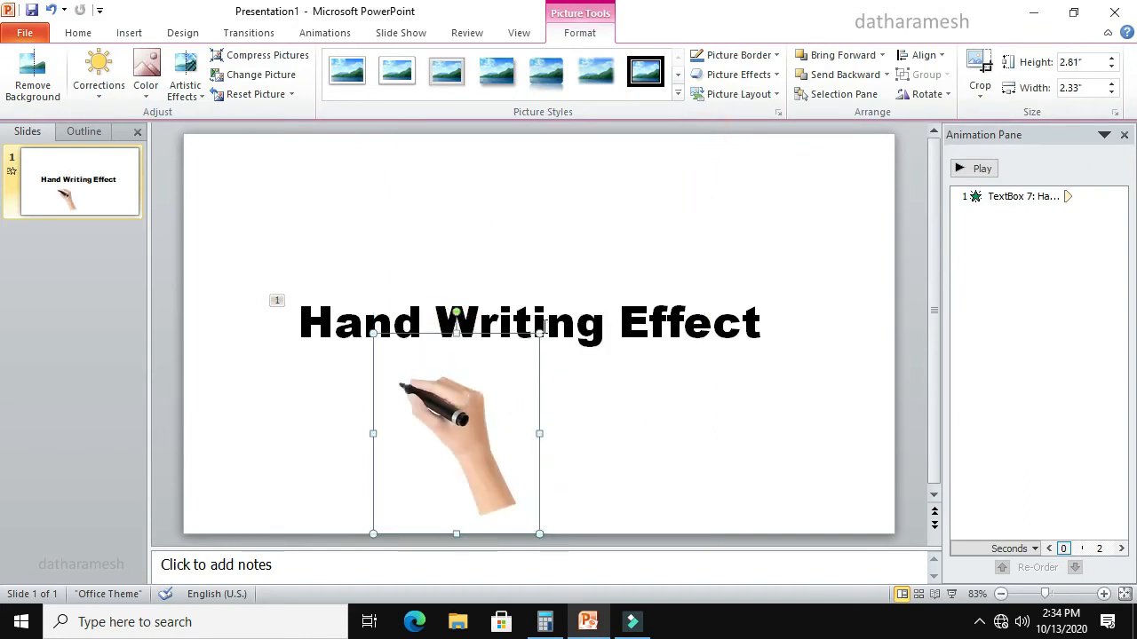
pyautogui.moveTo(536, 333); pyautogui.dragTo(532, 341)
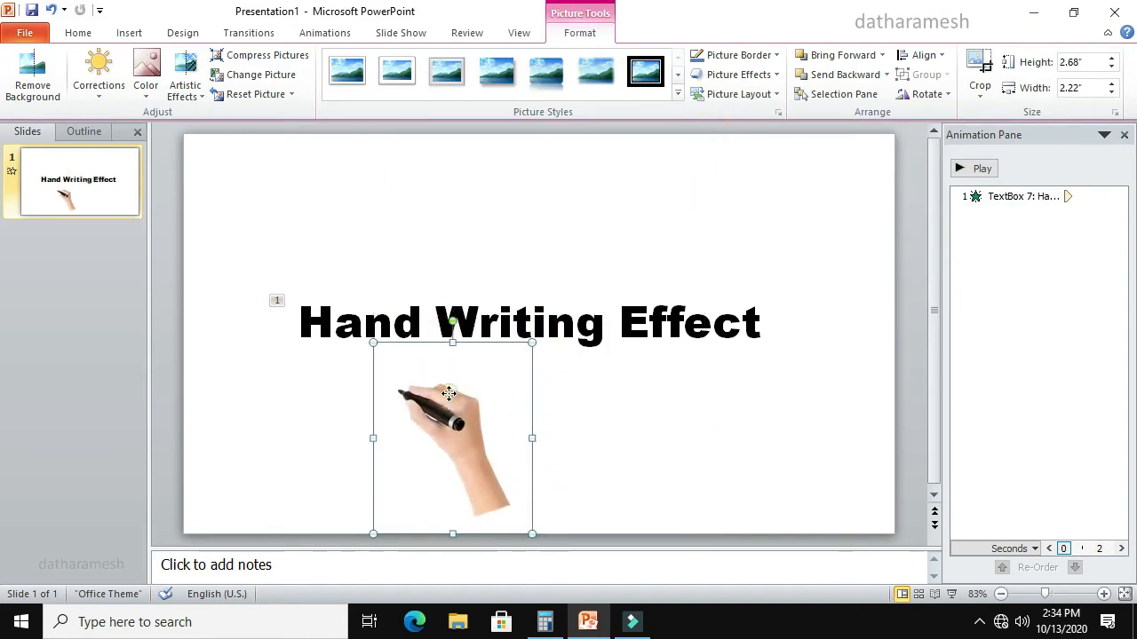
pyautogui.moveTo(445, 396); pyautogui.dragTo(448, 426)
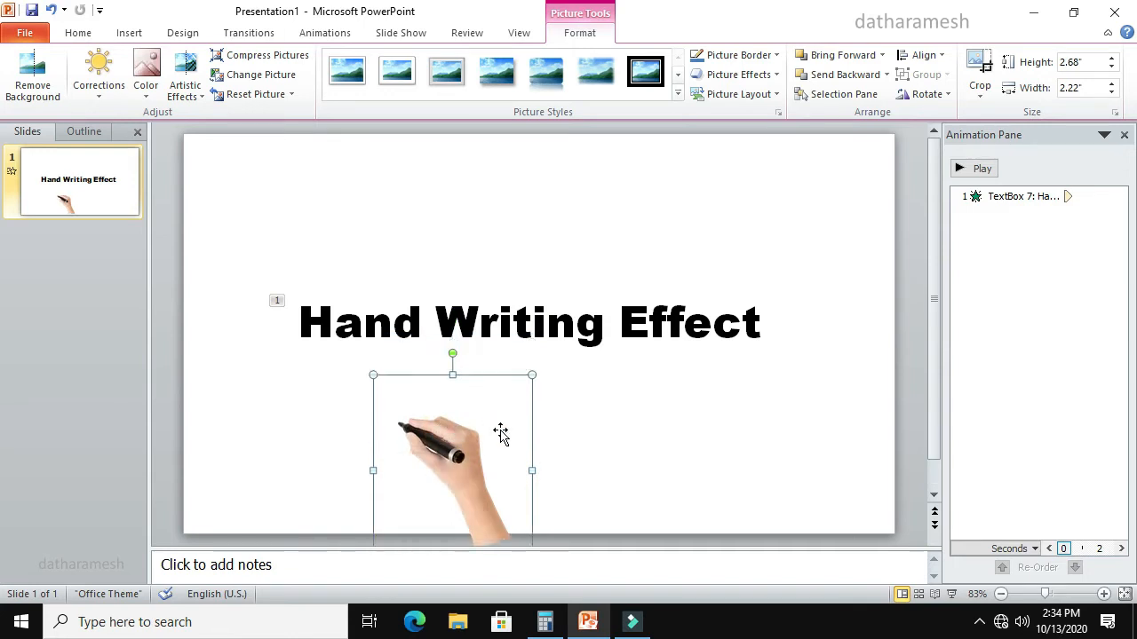
# - Add a Custom Path motion animation to the hand picture, tracing the letters of "Hand Writing Effect" from the H to the final t
pyautogui.click(334, 36)
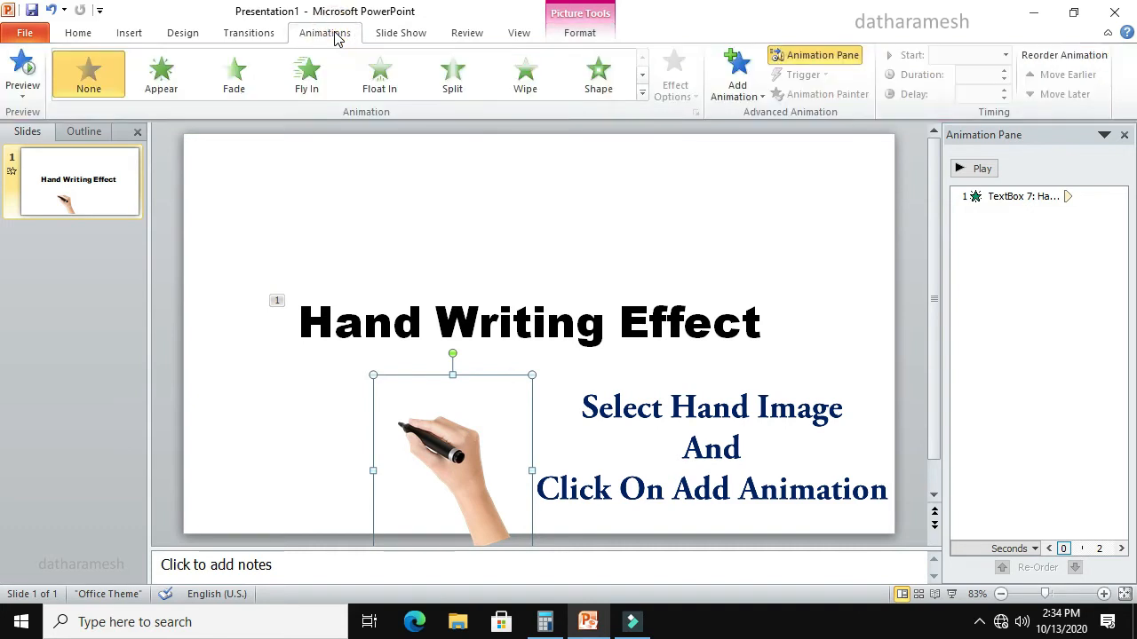
pyautogui.click(746, 103)
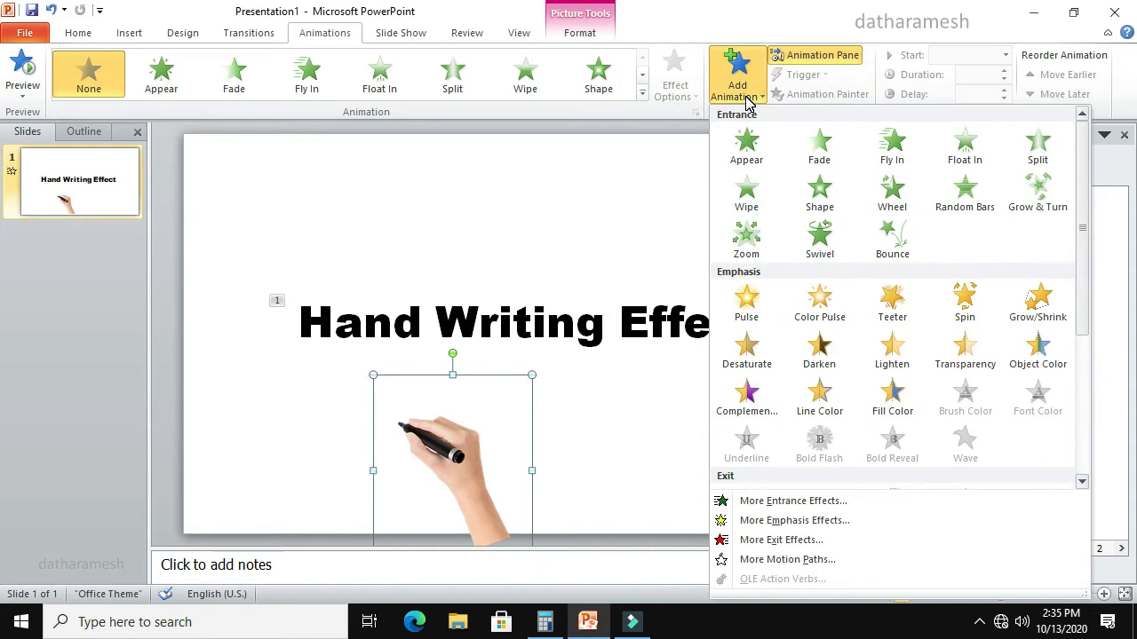
pyautogui.scroll(-5, 746, 347)
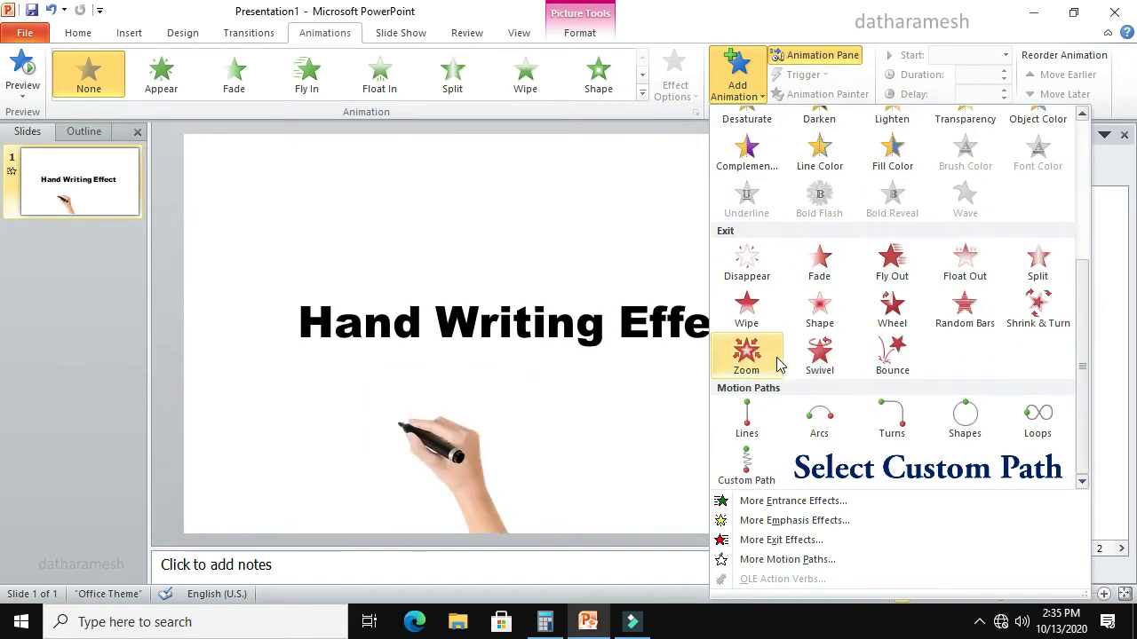
pyautogui.click(764, 455)
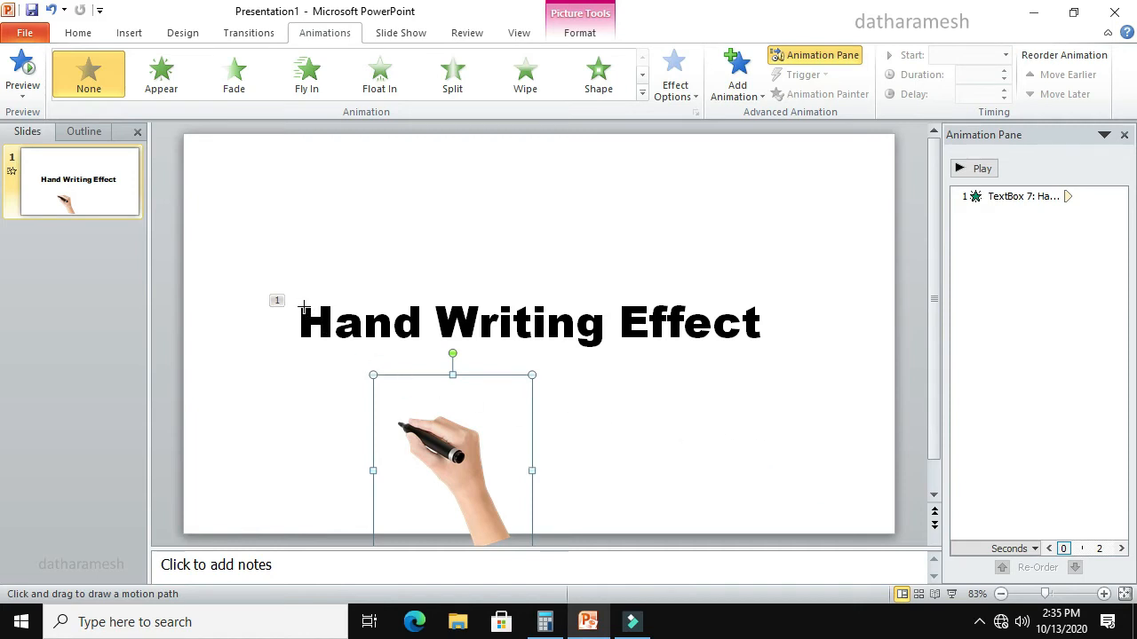
pyautogui.moveTo(303, 307); pyautogui.dragTo(327, 318)
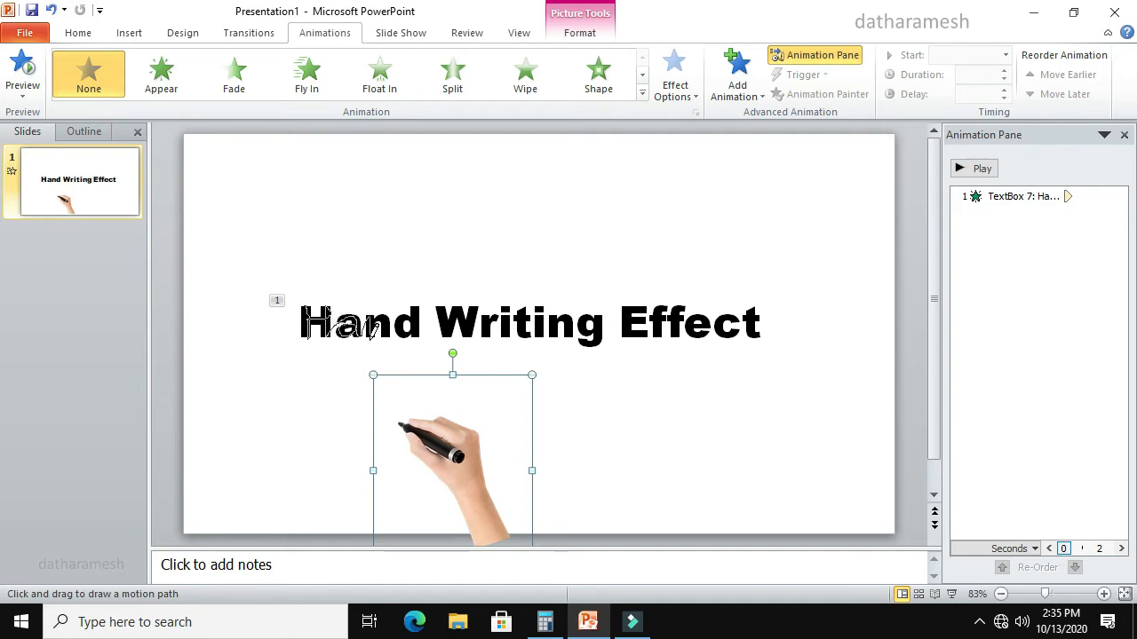
pyautogui.moveTo(372, 336)
pyautogui.mouseDown()
pyautogui.moveTo(413, 318)
pyautogui.moveTo(407, 325)
pyautogui.moveTo(414, 302)
pyautogui.mouseUp()
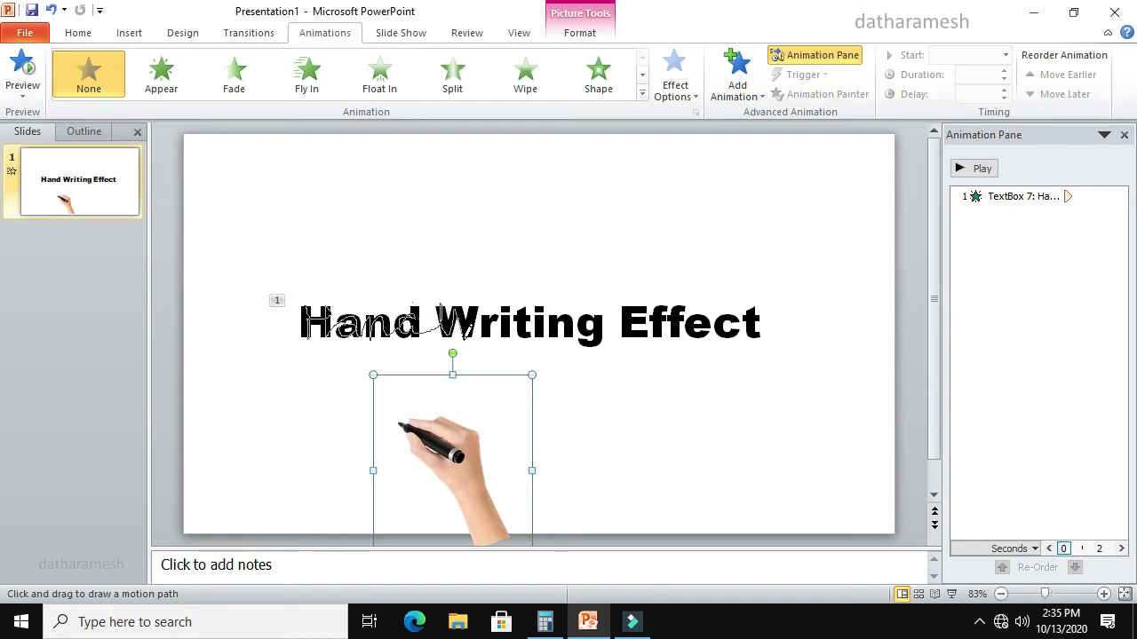
pyautogui.moveTo(469, 309)
pyautogui.mouseDown()
pyautogui.moveTo(483, 295)
pyautogui.moveTo(489, 330)
pyautogui.moveTo(495, 309)
pyautogui.moveTo(515, 318)
pyautogui.mouseUp()
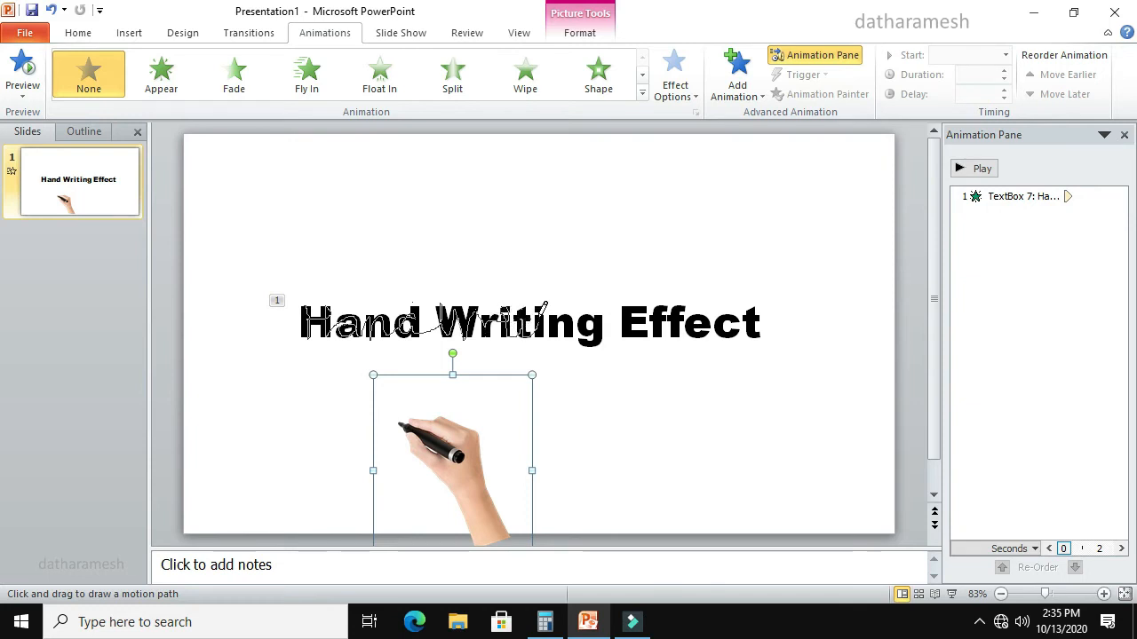
pyautogui.moveTo(539, 329); pyautogui.dragTo(540, 307)
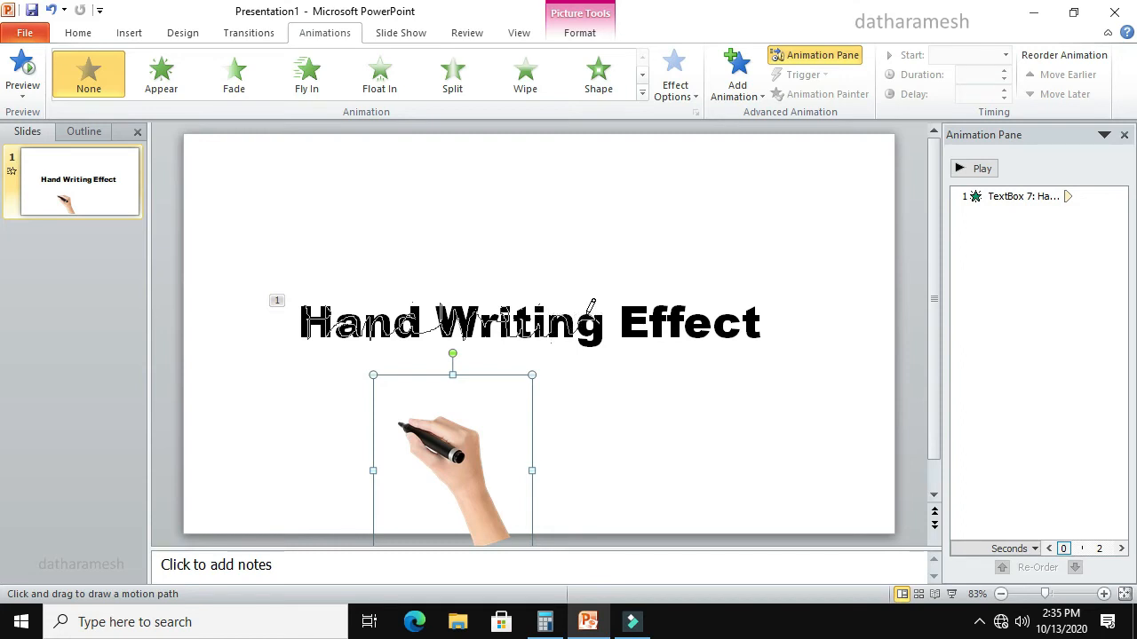
pyautogui.moveTo(606, 311)
pyautogui.mouseDown()
pyautogui.moveTo(586, 336)
pyautogui.moveTo(643, 302)
pyautogui.mouseUp()
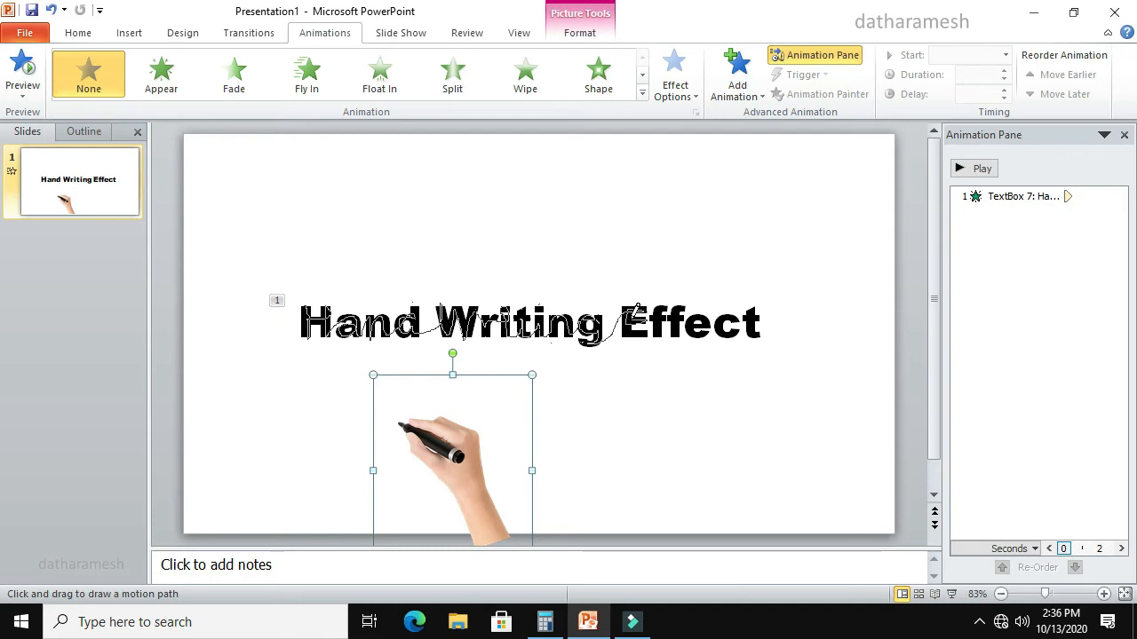
pyautogui.moveTo(656, 313)
pyautogui.mouseDown()
pyautogui.moveTo(682, 300)
pyautogui.moveTo(677, 330)
pyautogui.mouseUp()
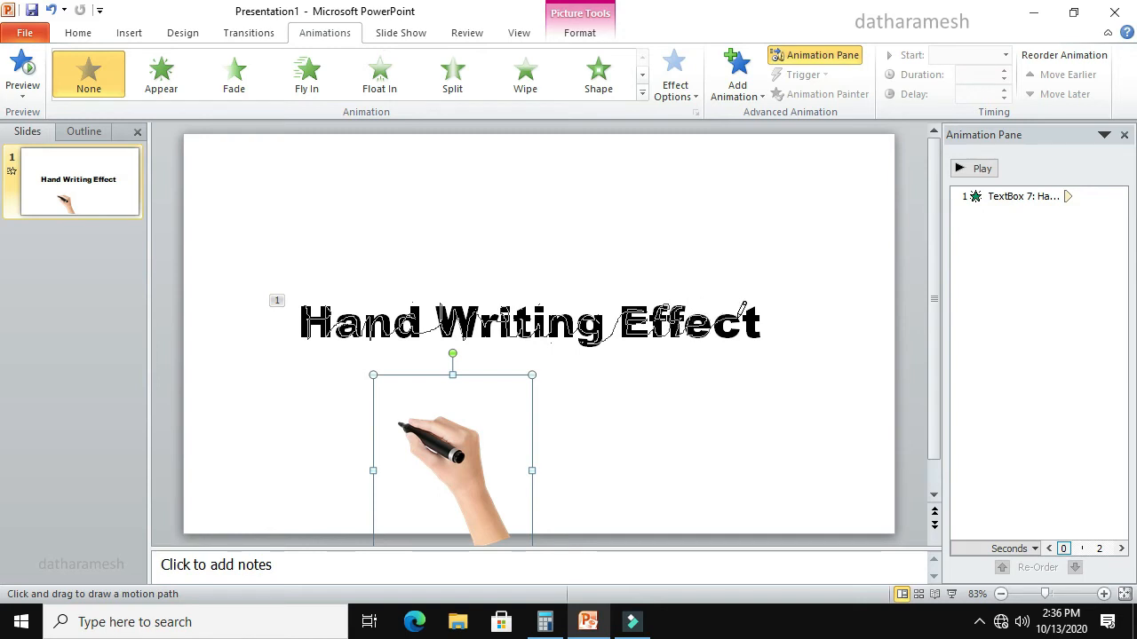
pyautogui.moveTo(722, 317)
pyautogui.mouseDown()
pyautogui.moveTo(756, 300)
pyautogui.moveTo(745, 303)
pyautogui.moveTo(762, 312)
pyautogui.mouseUp()
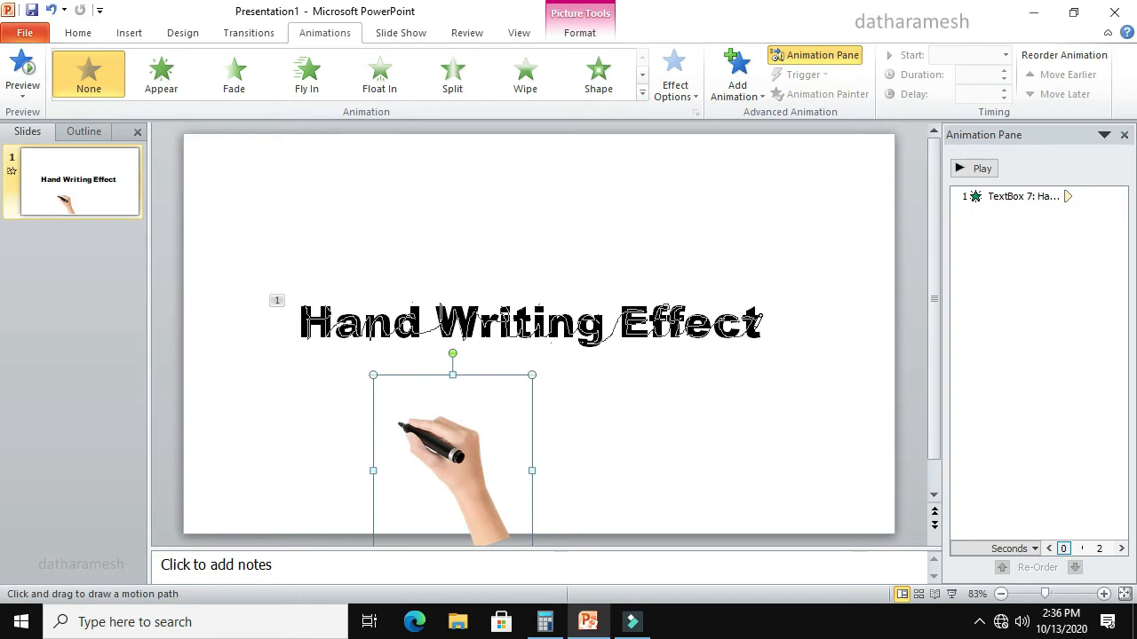
pyautogui.doubleClick(758, 329)
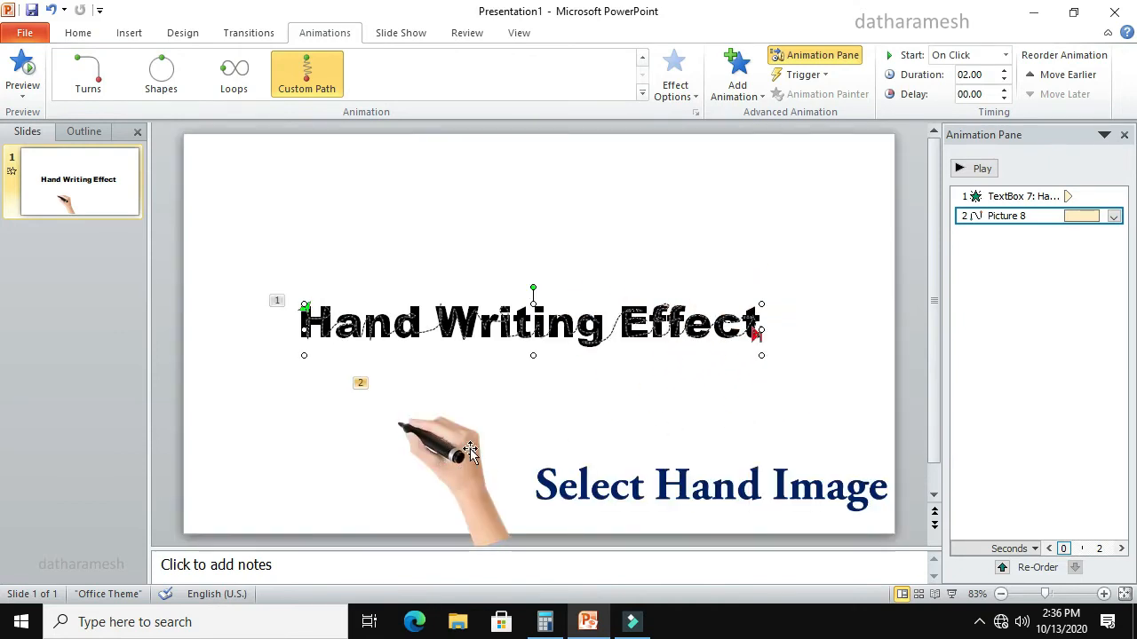
# - Set the hand picture's Custom Path animation to Start With Previous and preview the slide's animations
pyautogui.click(461, 453)
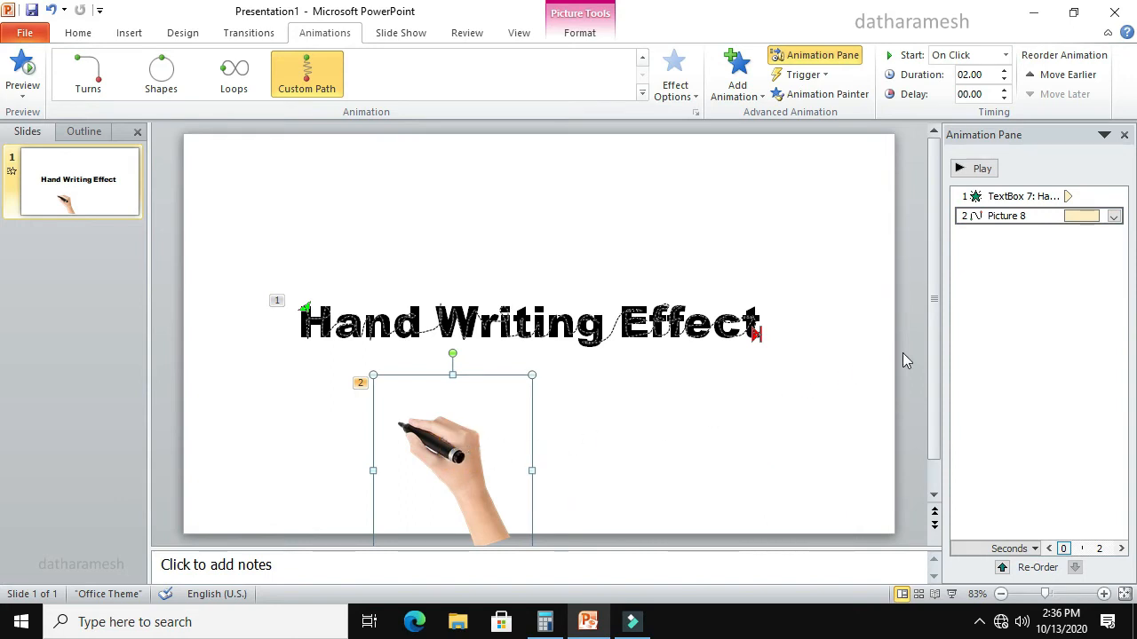
pyautogui.click(1114, 217)
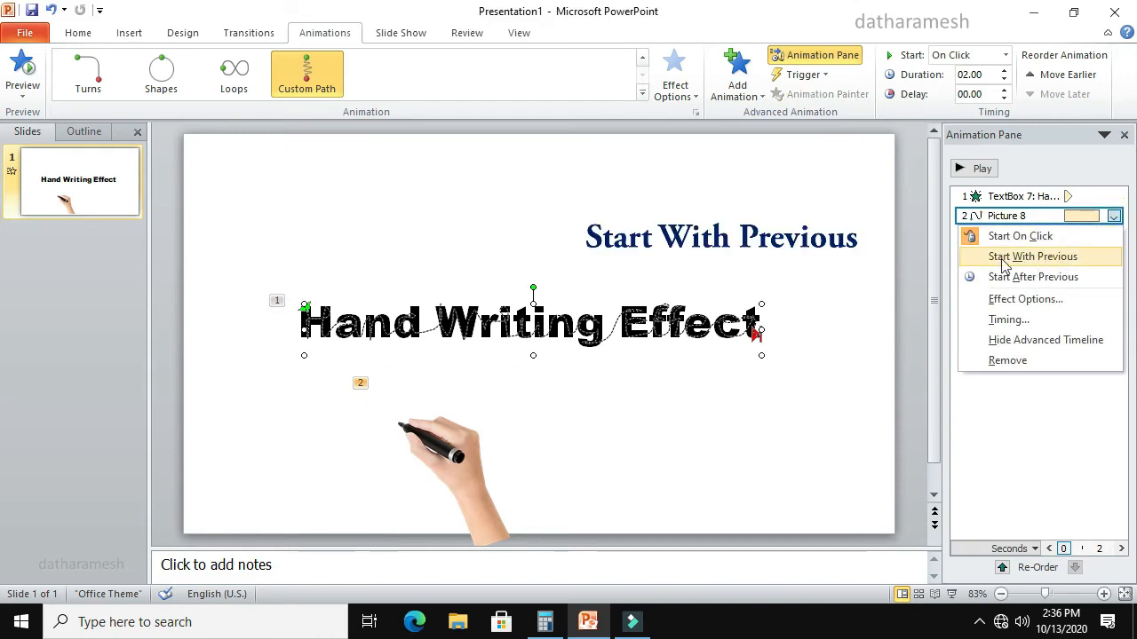
pyautogui.click(1033, 259)
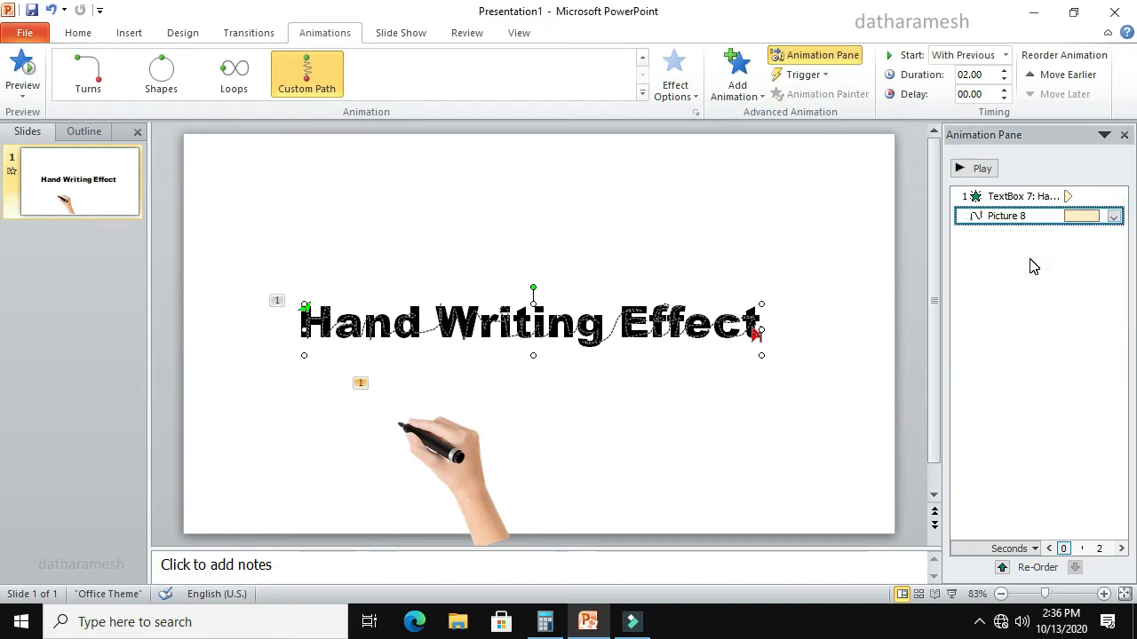
pyautogui.click(981, 169)
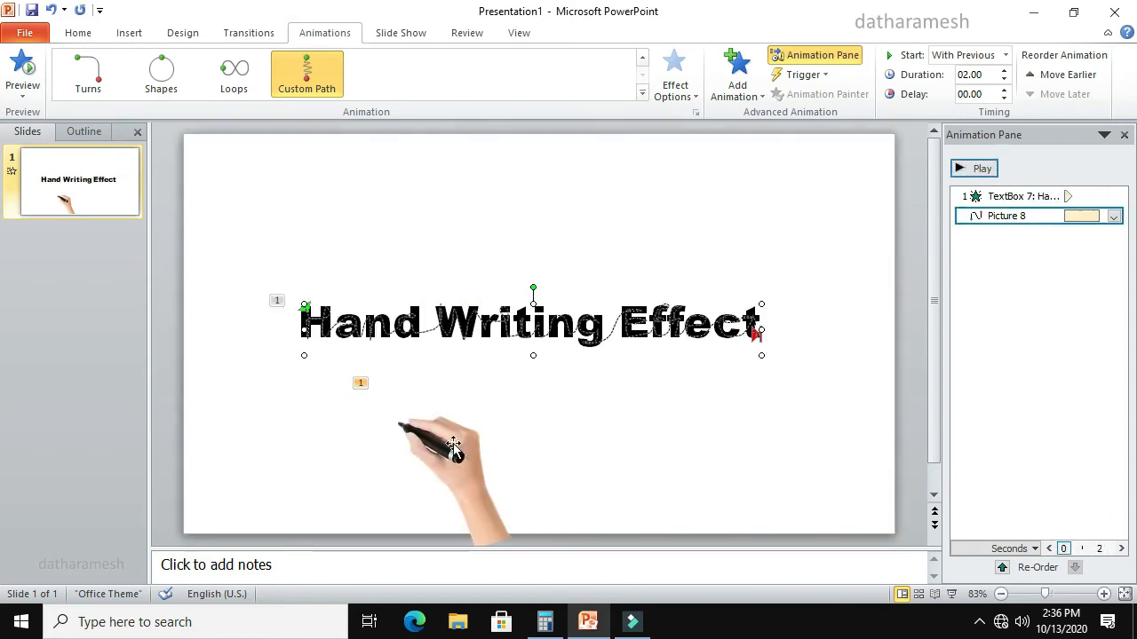
# - Nudge the hand picture with its motion path down and slightly right, so the path sits just below the text, and preview the animation
pyautogui.click(452, 455)
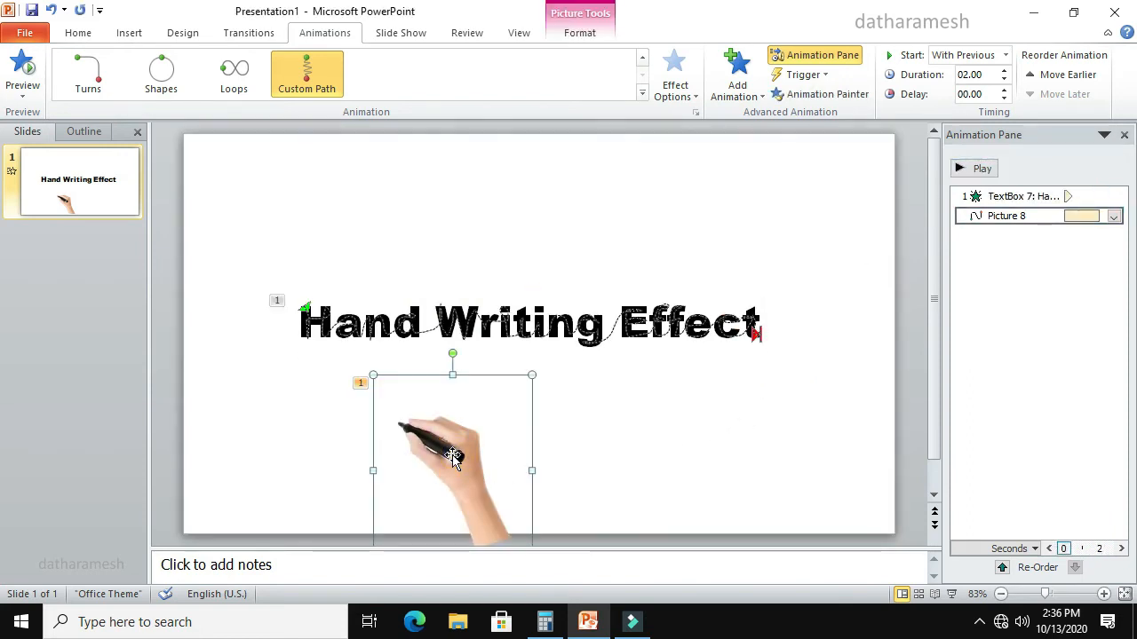
pyautogui.press('Down')
pyautogui.press('Down')
pyautogui.press('Down')
pyautogui.press('Down')
pyautogui.press('Down')
pyautogui.press('Down')
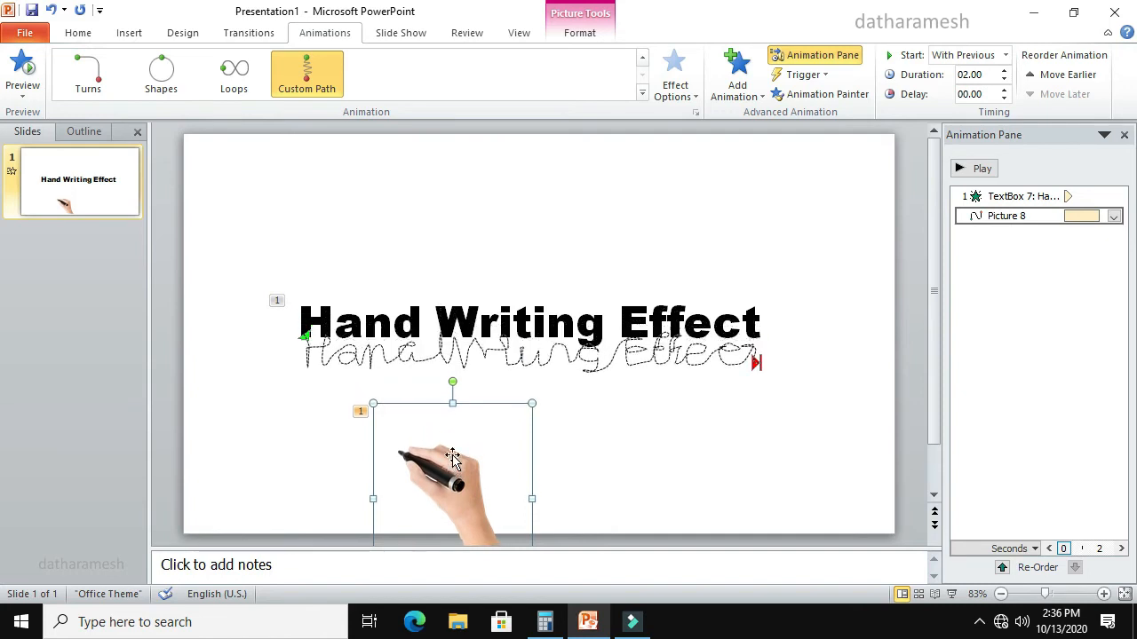
pyautogui.press('Right')
pyautogui.press('Right')
pyautogui.press('Right')
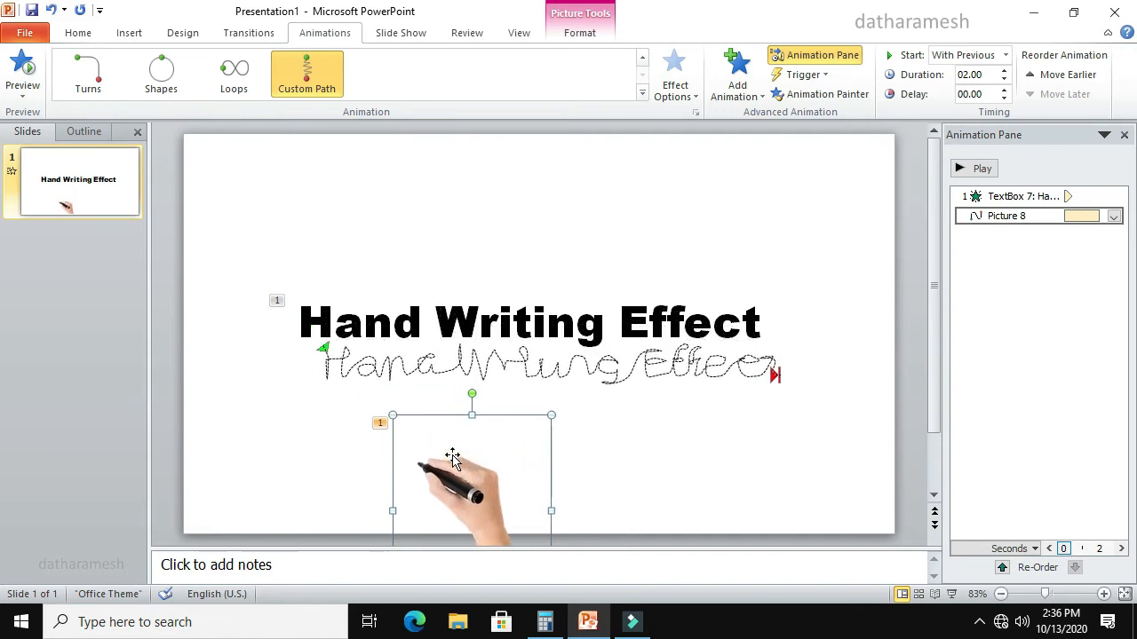
pyautogui.press('Down')
pyautogui.press('Down')
pyautogui.press('Down')
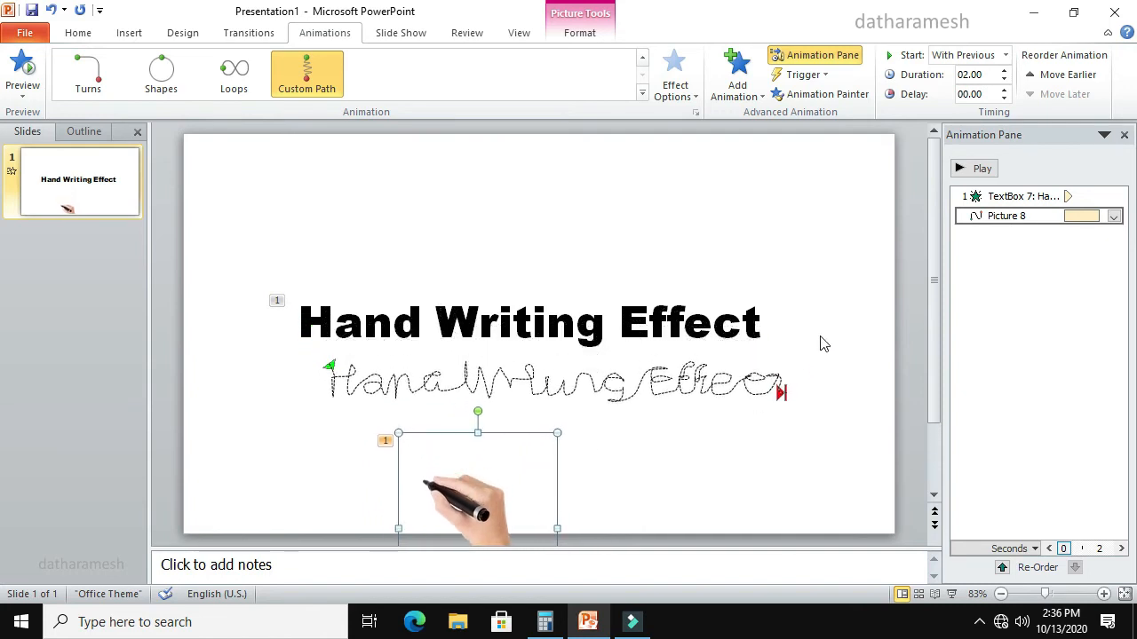
pyautogui.click(982, 169)
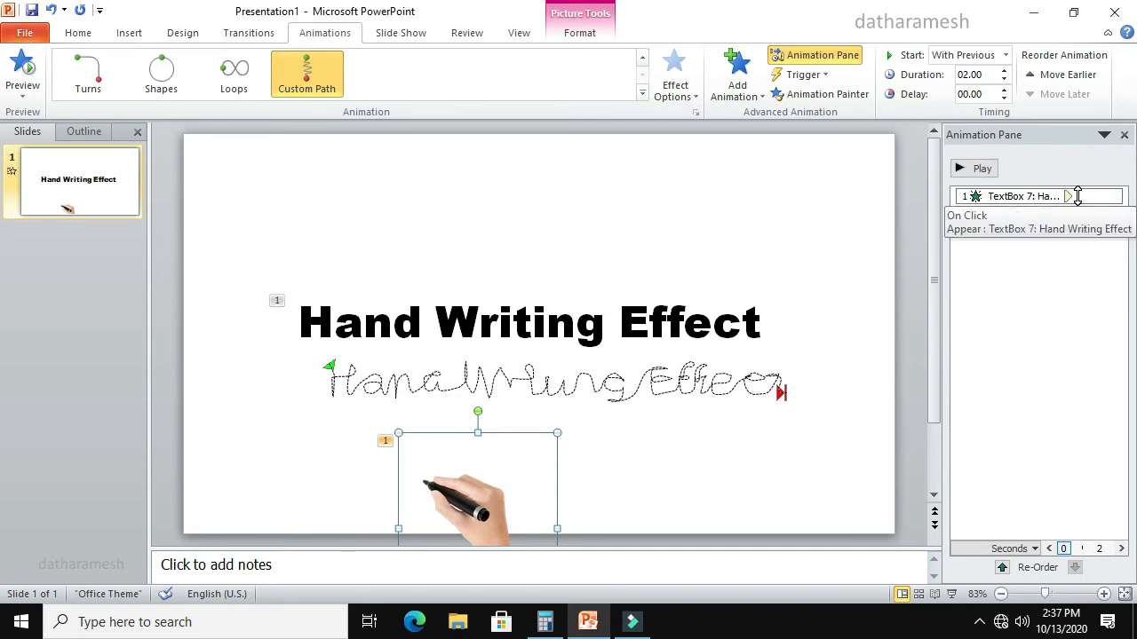
# - Check the delay between letters in the text box's Appear effect options, leaving the settings as they are
pyautogui.click(1107, 194)
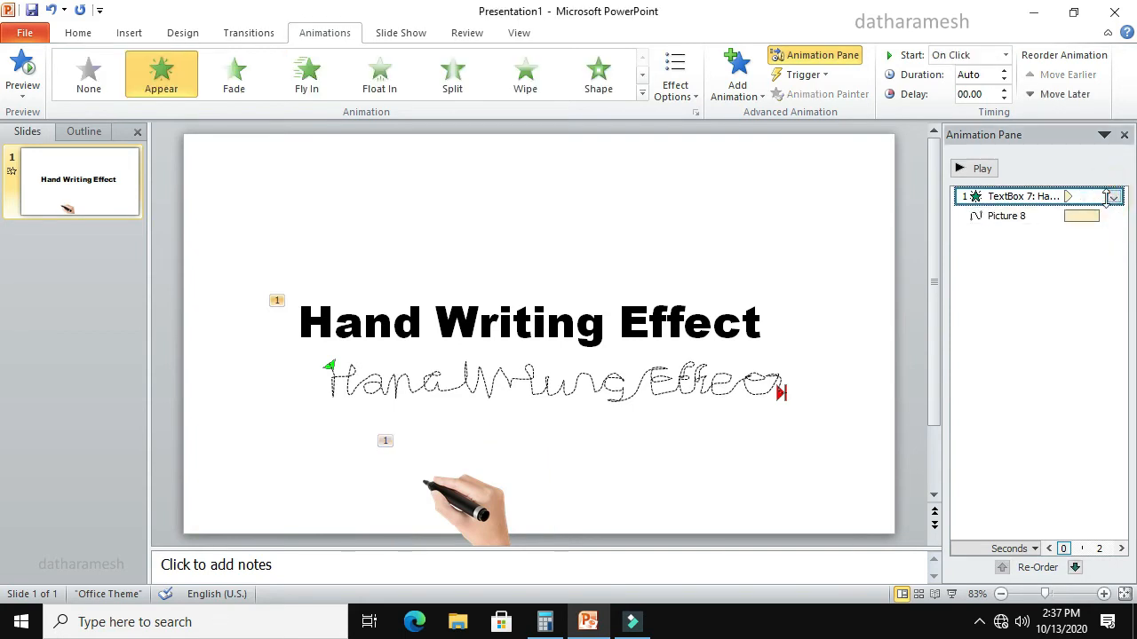
pyautogui.click(1113, 197)
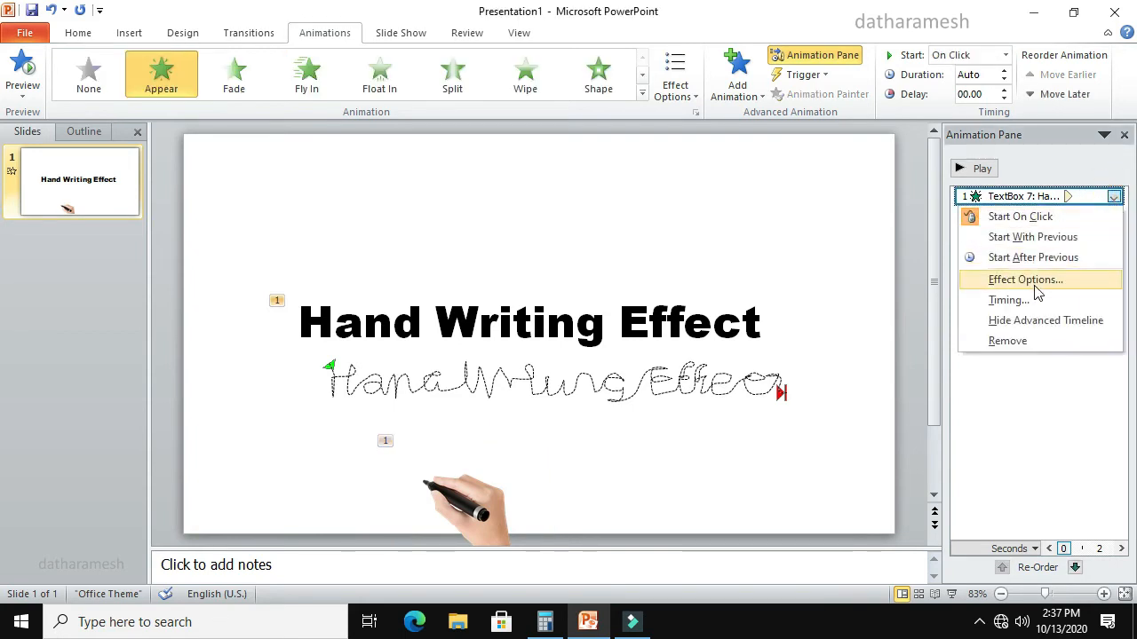
pyautogui.click(1072, 281)
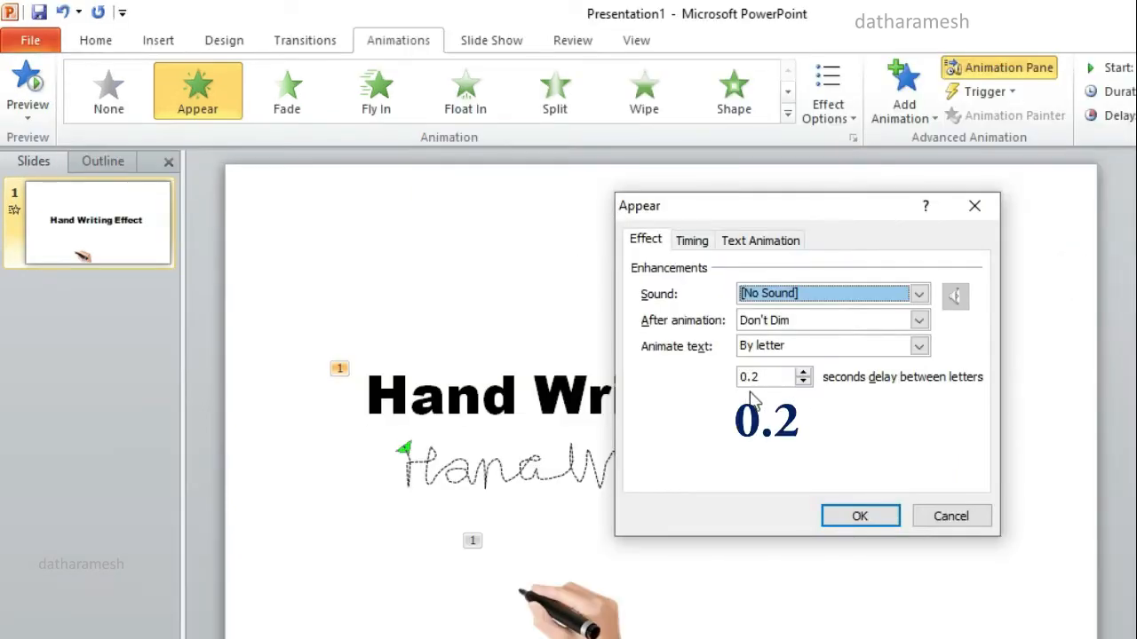
pyautogui.click(958, 517)
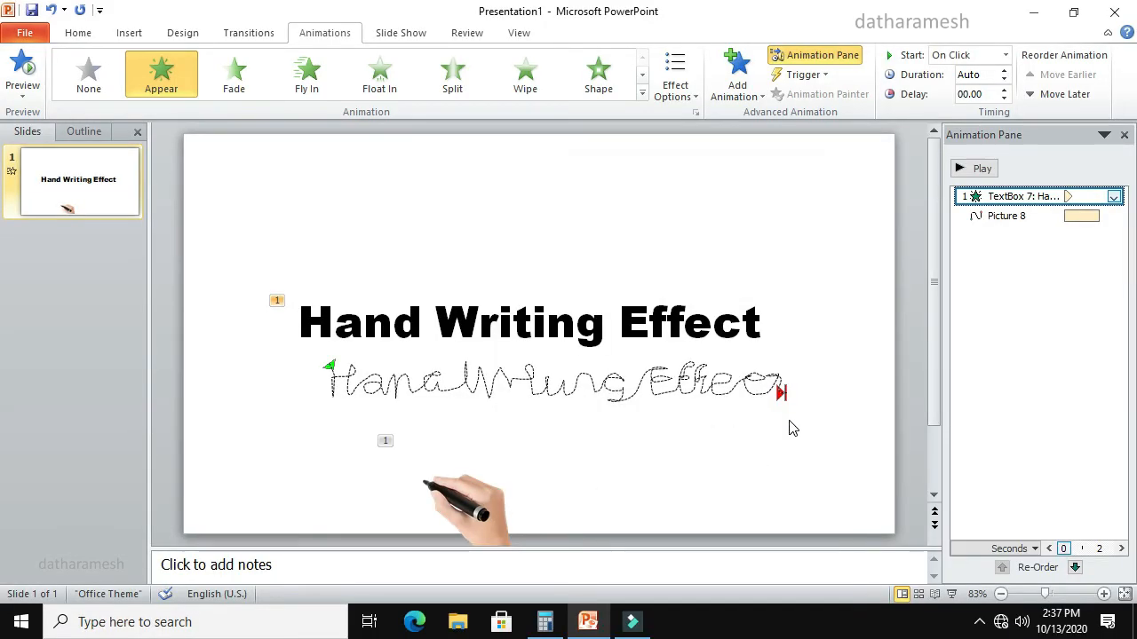
pyautogui.moveTo(300, 324); pyautogui.dragTo(776, 325)
pyautogui.click(724, 469)
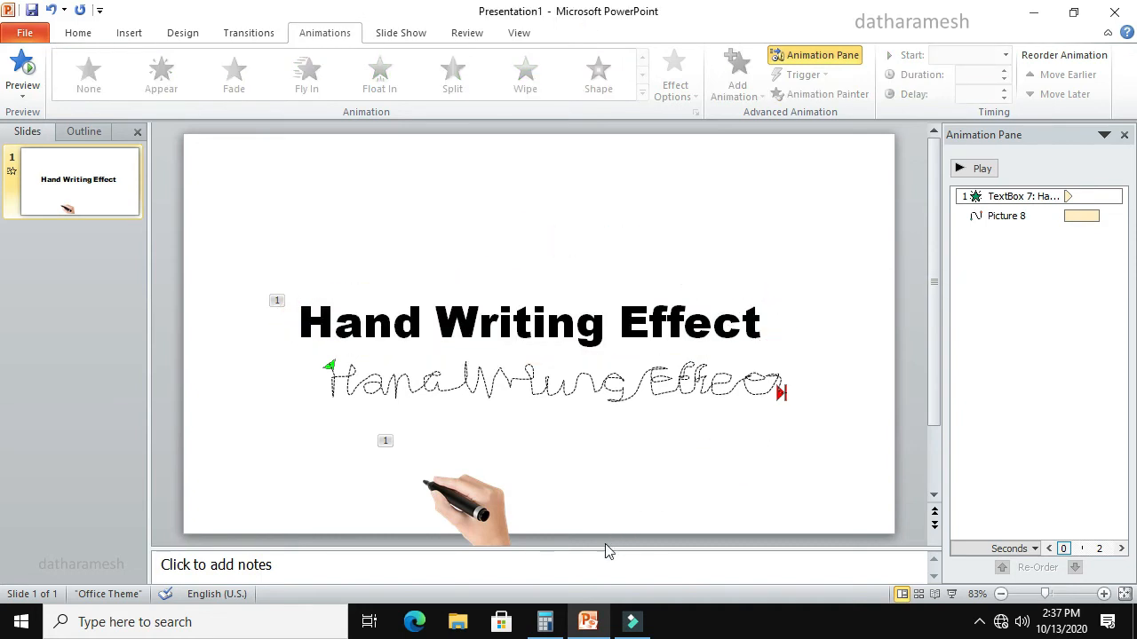
# - Switch to Calculator and multiply 17 by 0.2 to get the total writing time, then minimize it
pyautogui.click(544, 621)
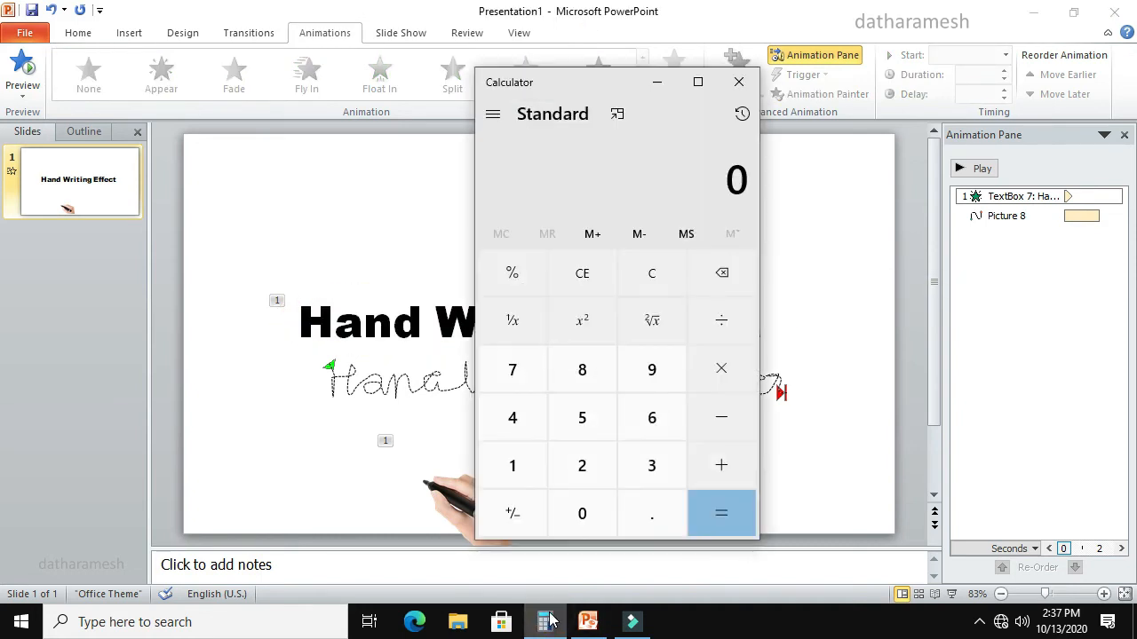
pyautogui.click(520, 468)
pyautogui.click(520, 371)
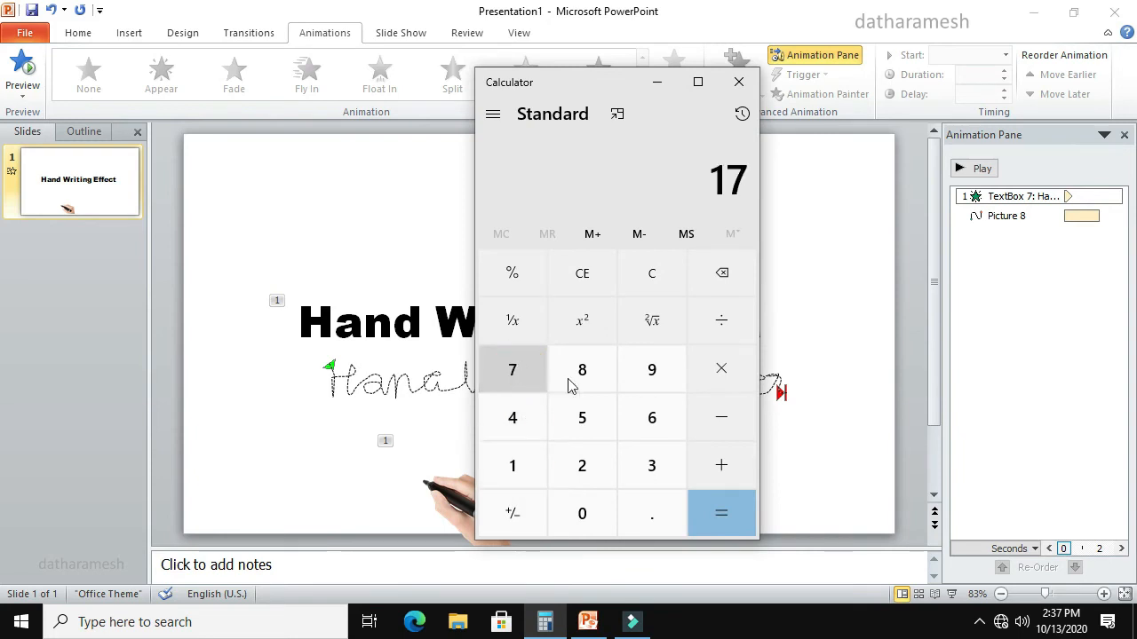
pyautogui.click(719, 372)
pyautogui.click(595, 515)
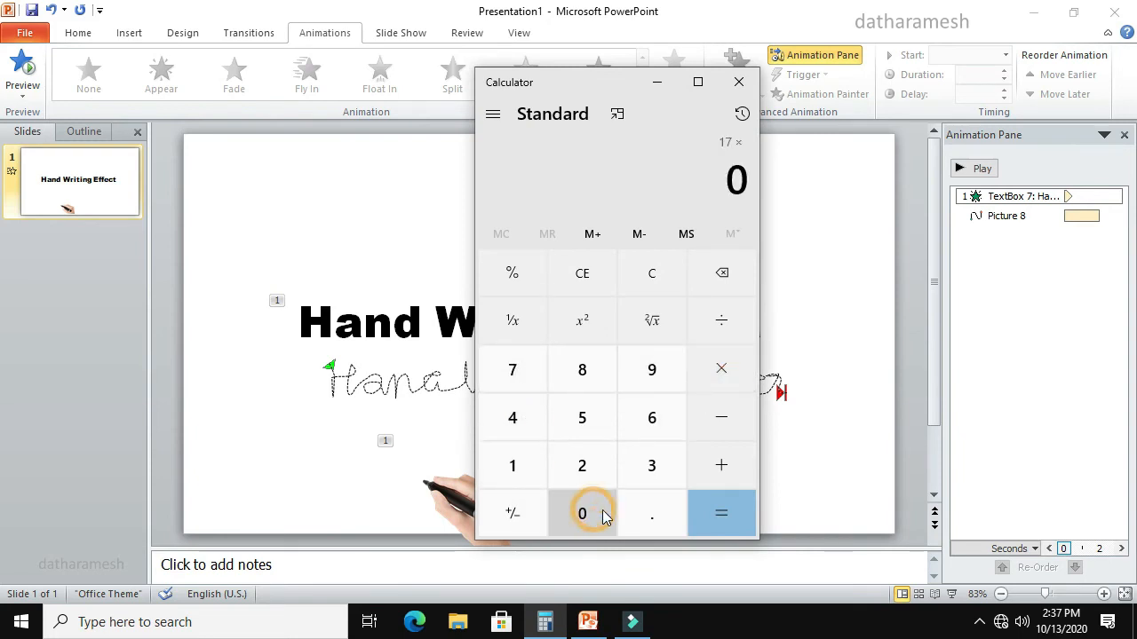
pyautogui.click(640, 519)
pyautogui.click(591, 475)
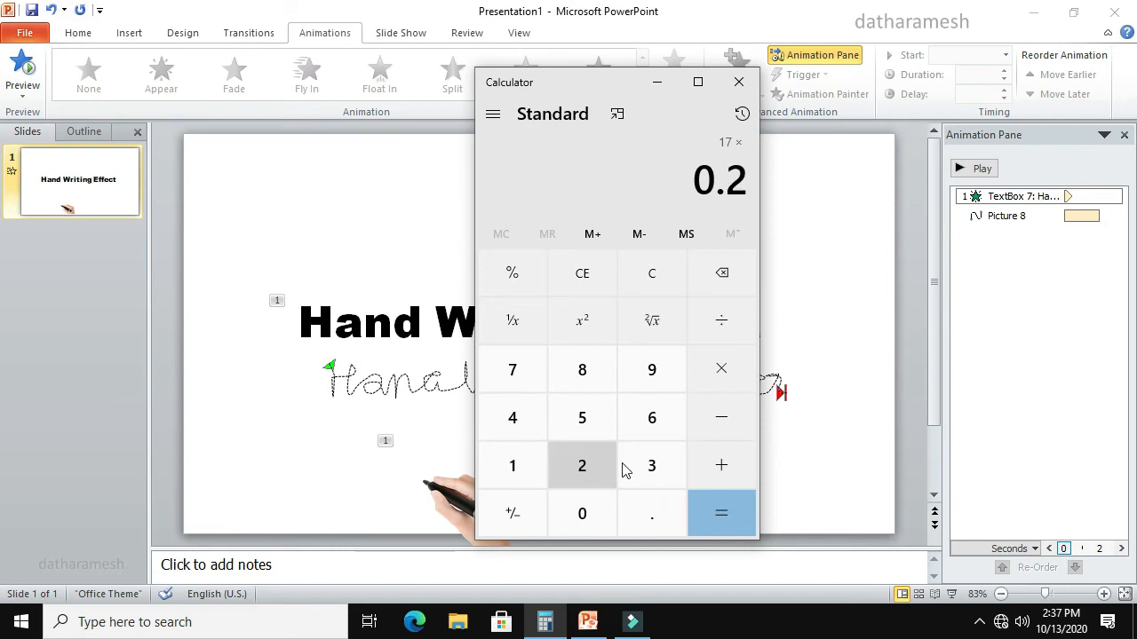
pyautogui.click(711, 517)
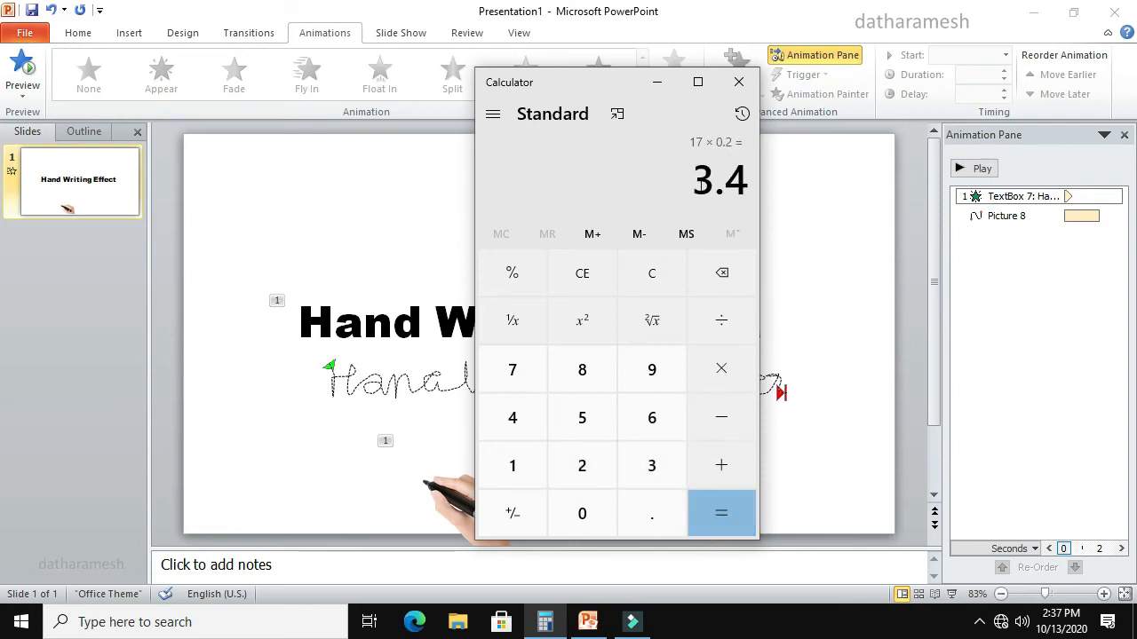
pyautogui.click(656, 81)
# - Set both the smooth start and the smooth end of the hand picture's Custom Path animation to 0 sec
pyautogui.click(473, 520)
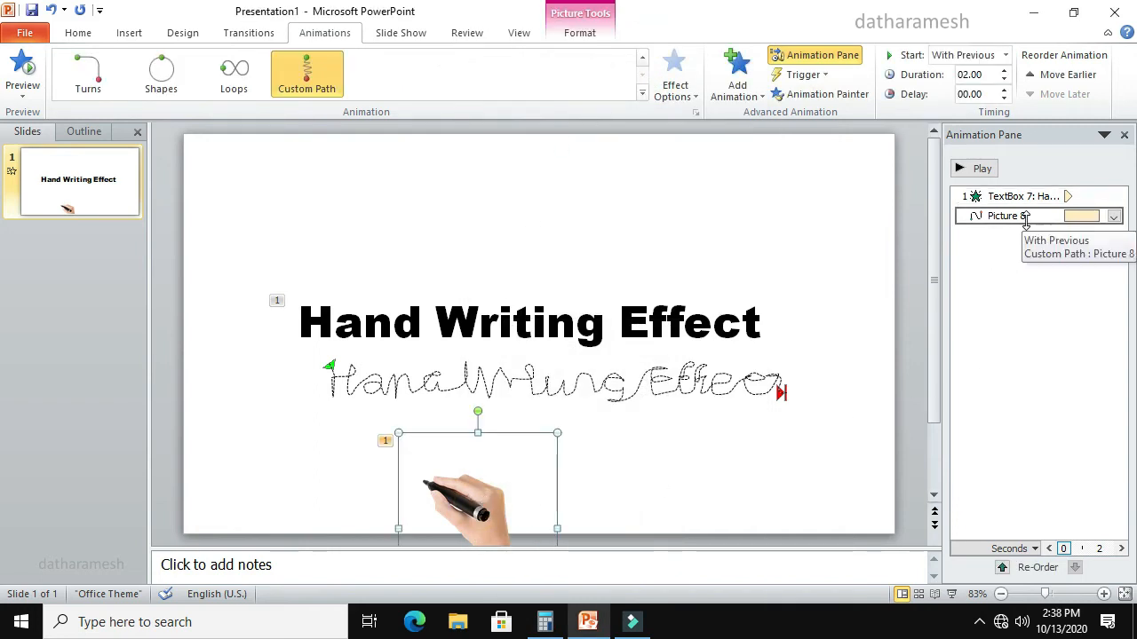
pyautogui.click(1113, 217)
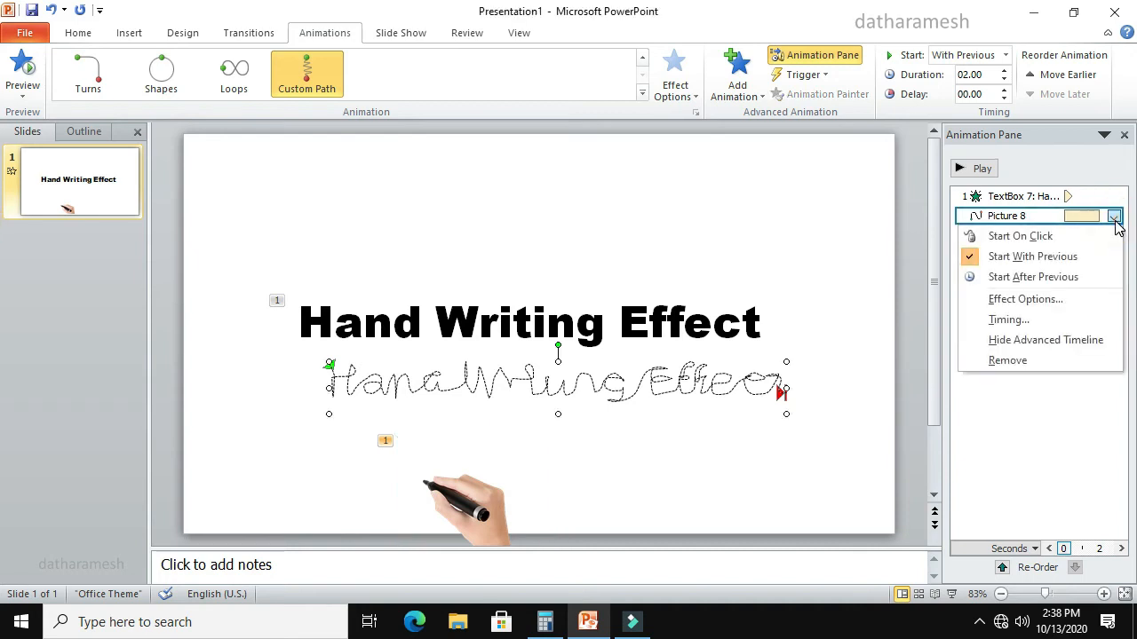
pyautogui.click(1026, 299)
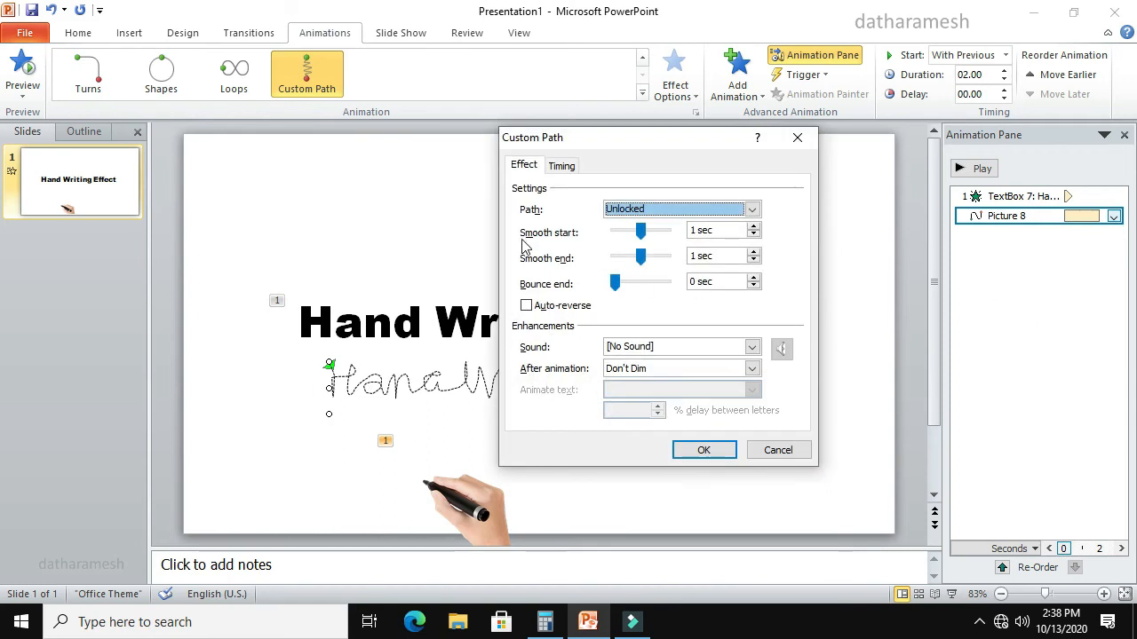
pyautogui.moveTo(641, 233); pyautogui.dragTo(605, 238)
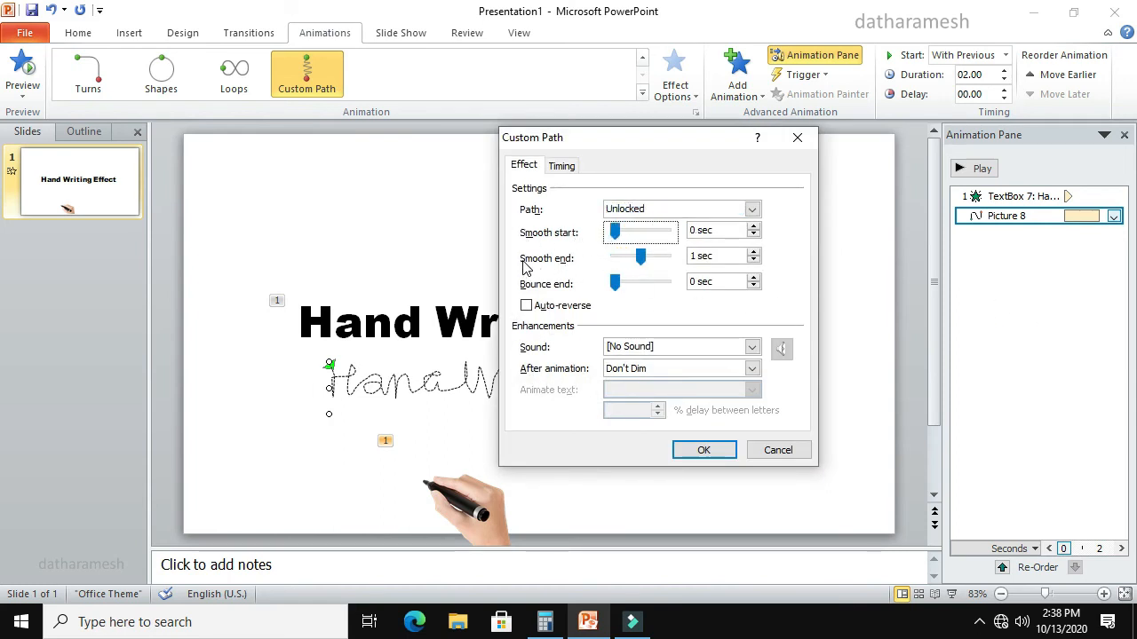
pyautogui.moveTo(645, 256); pyautogui.dragTo(606, 255)
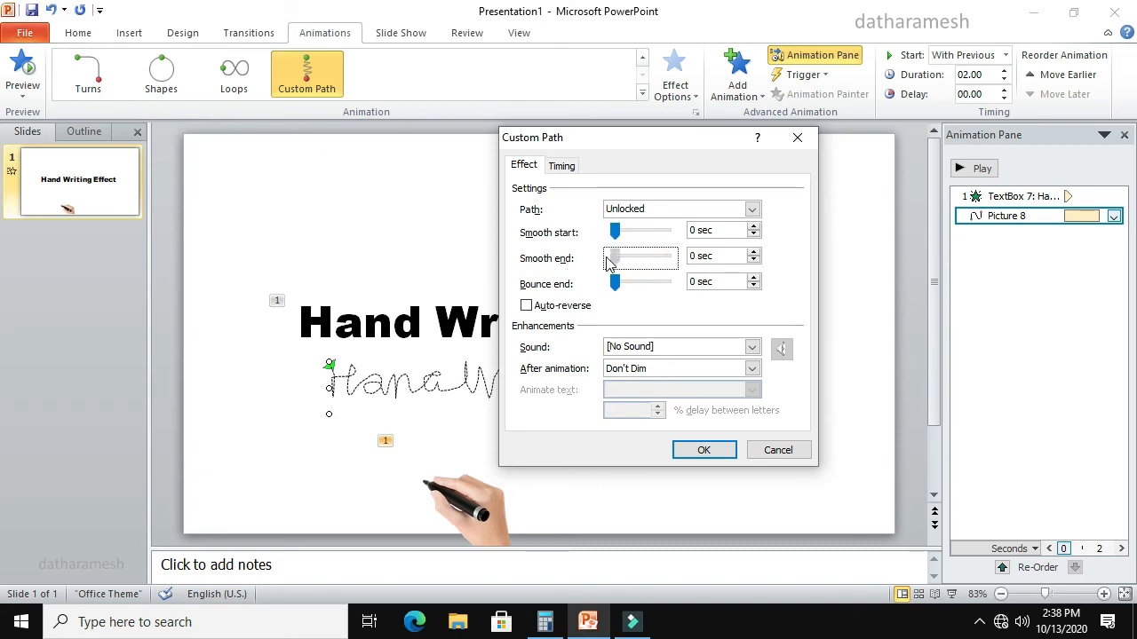
# - Set the duration of the hand picture's Custom Path animation to 3.4 seconds, the product worked out in Calculator, and apply the settings
pyautogui.click(562, 171)
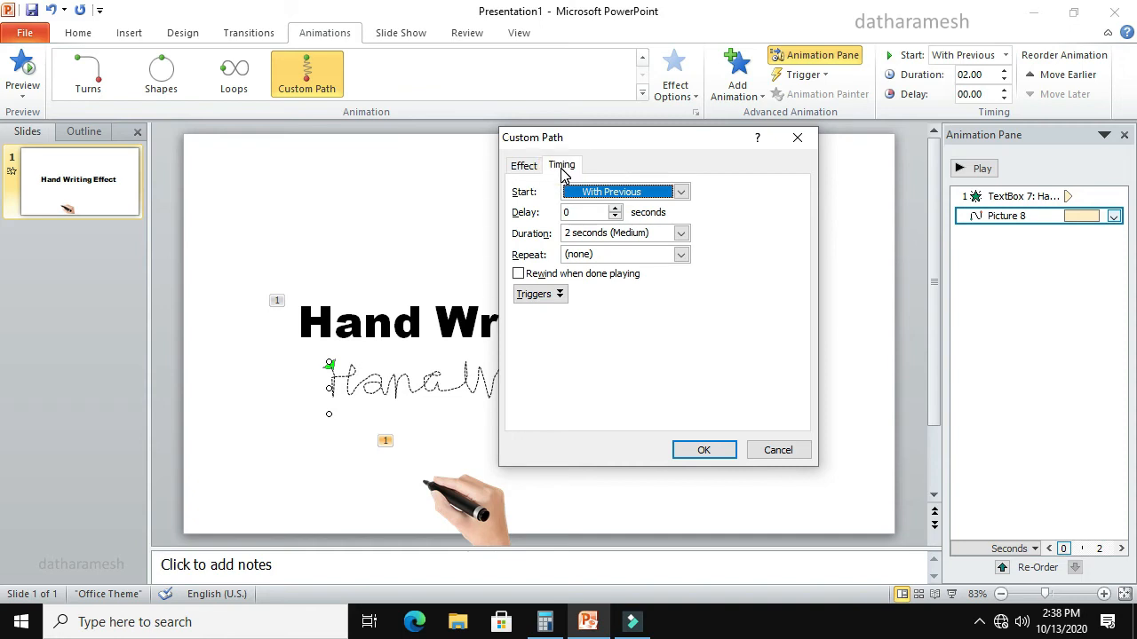
pyautogui.click(546, 620)
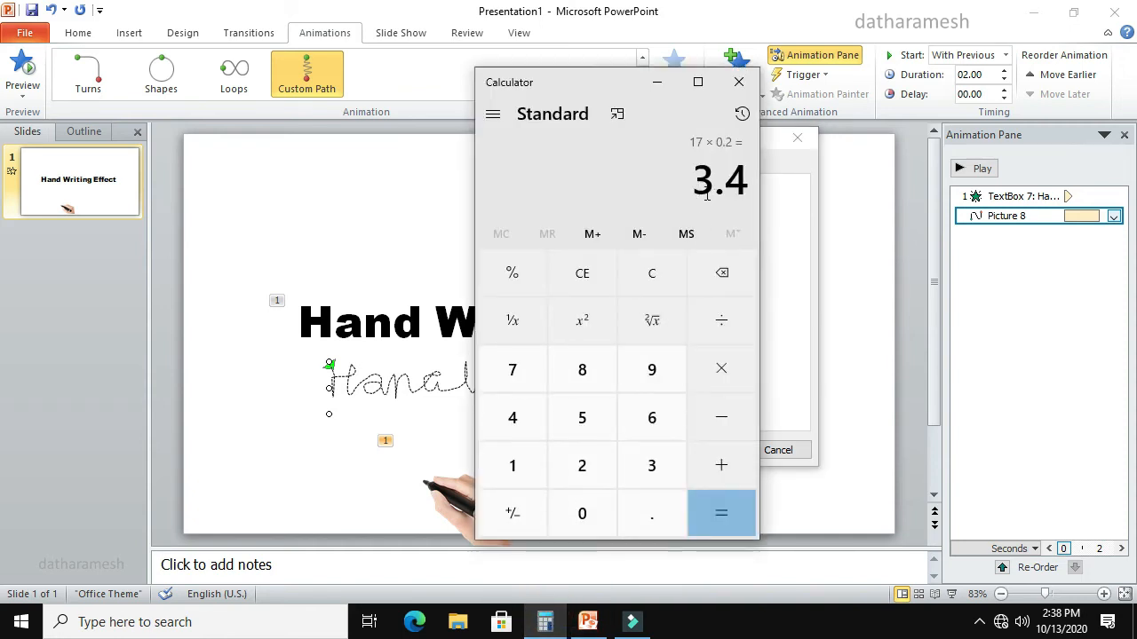
pyautogui.click(657, 82)
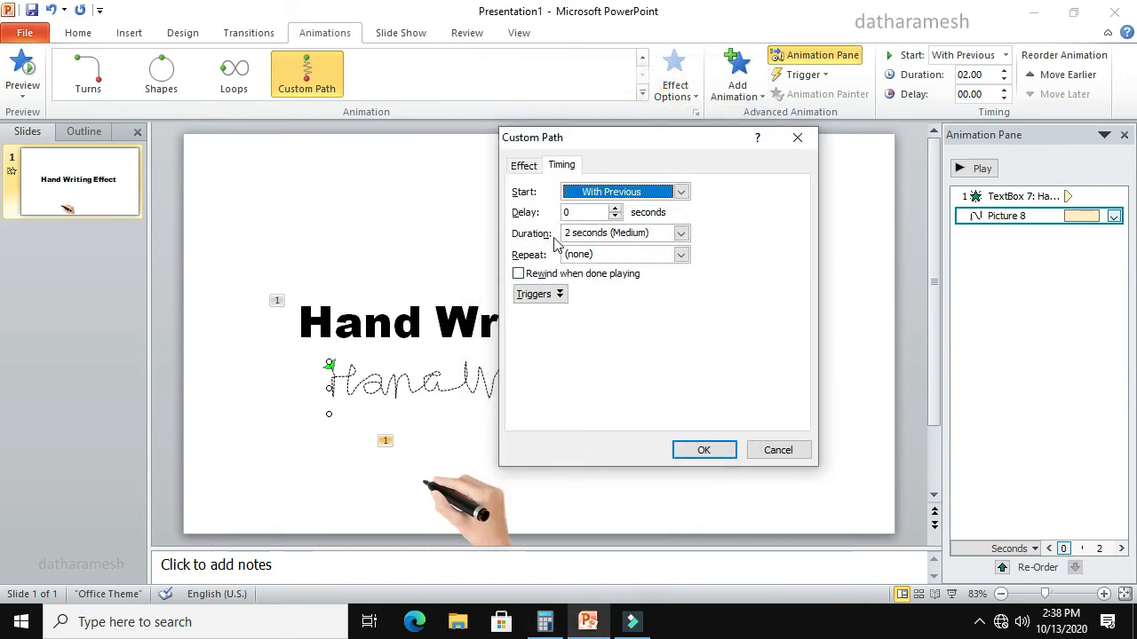
pyautogui.click(594, 232)
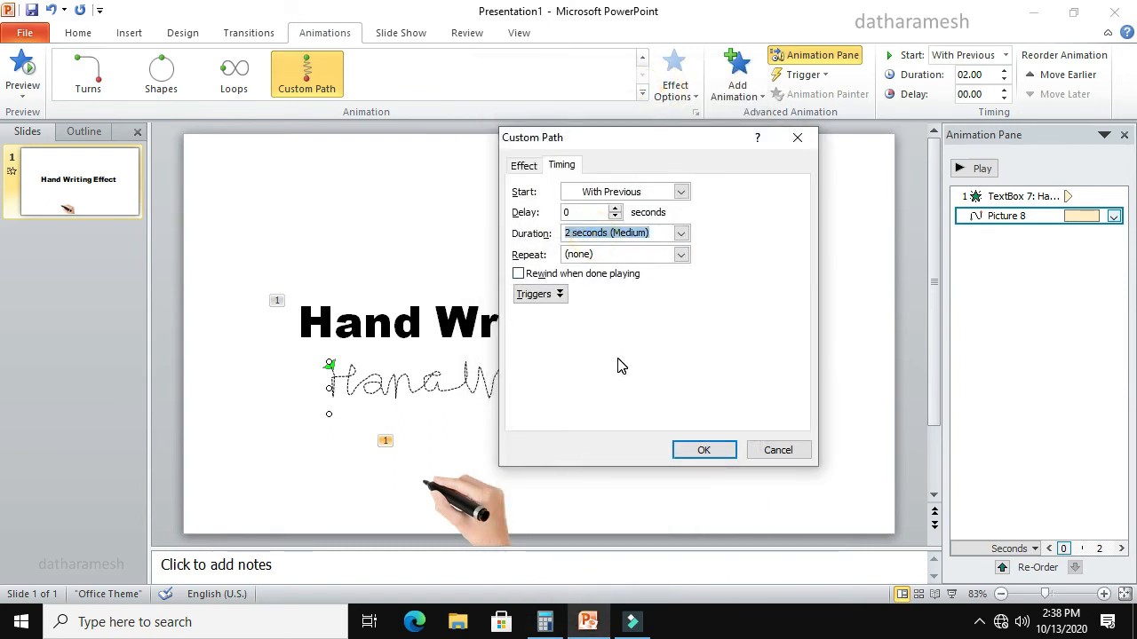
pyautogui.write('3')
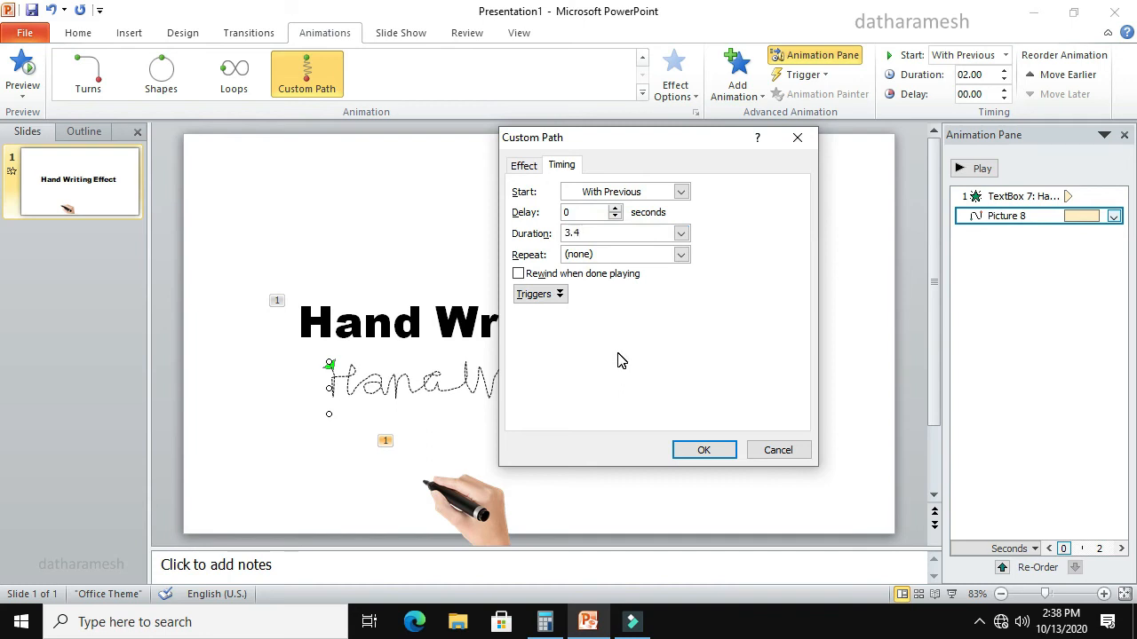
pyautogui.write('.4')
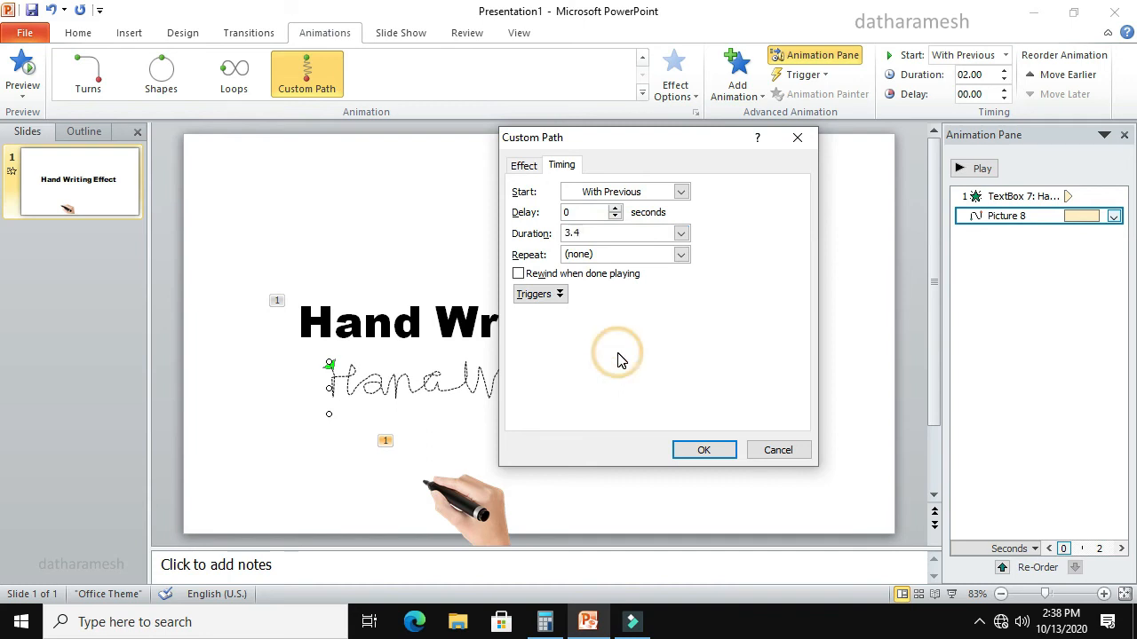
pyautogui.click(704, 450)
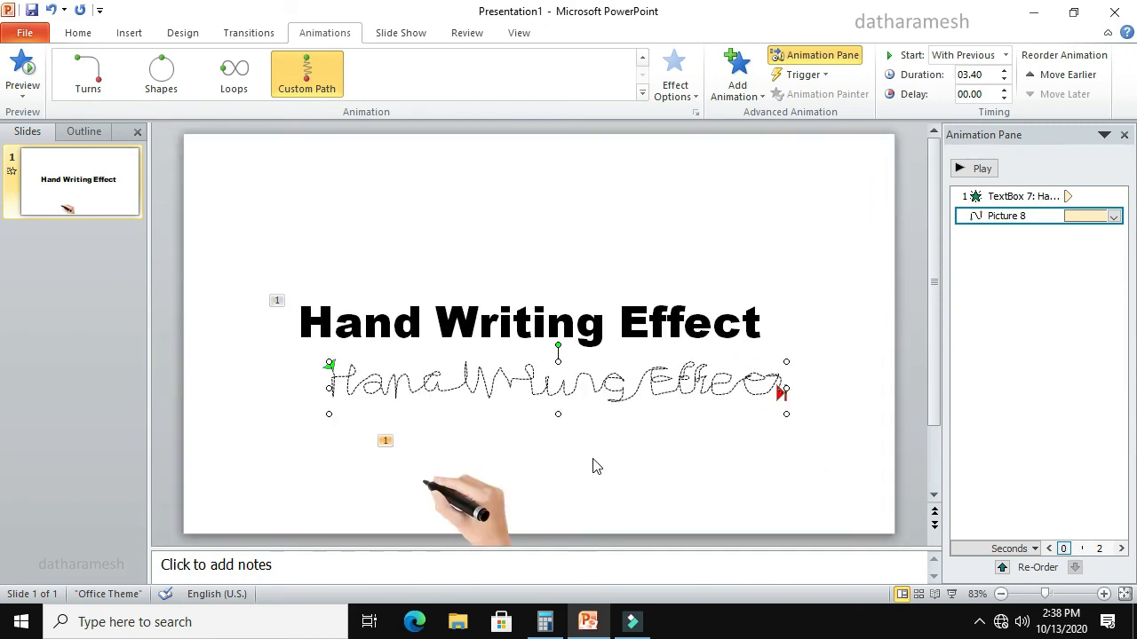
# - Nudge the hand picture with its motion path slightly up and right, closer to the text, and preview the animation
pyautogui.click(478, 498)
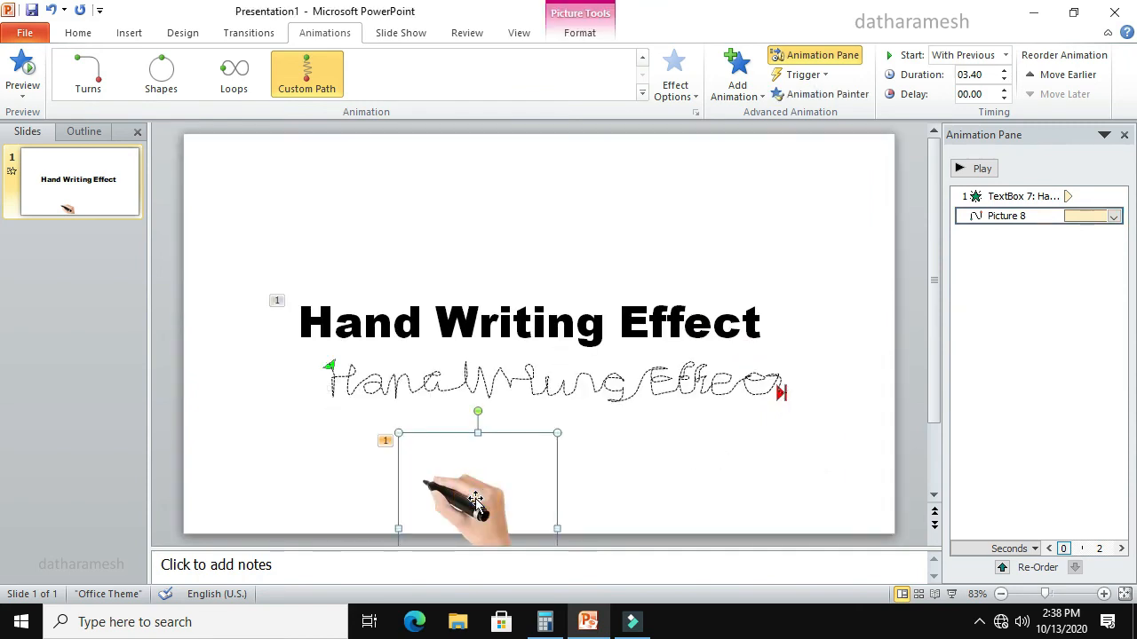
pyautogui.press('Up')
pyautogui.press('Up')
pyautogui.press('Up')
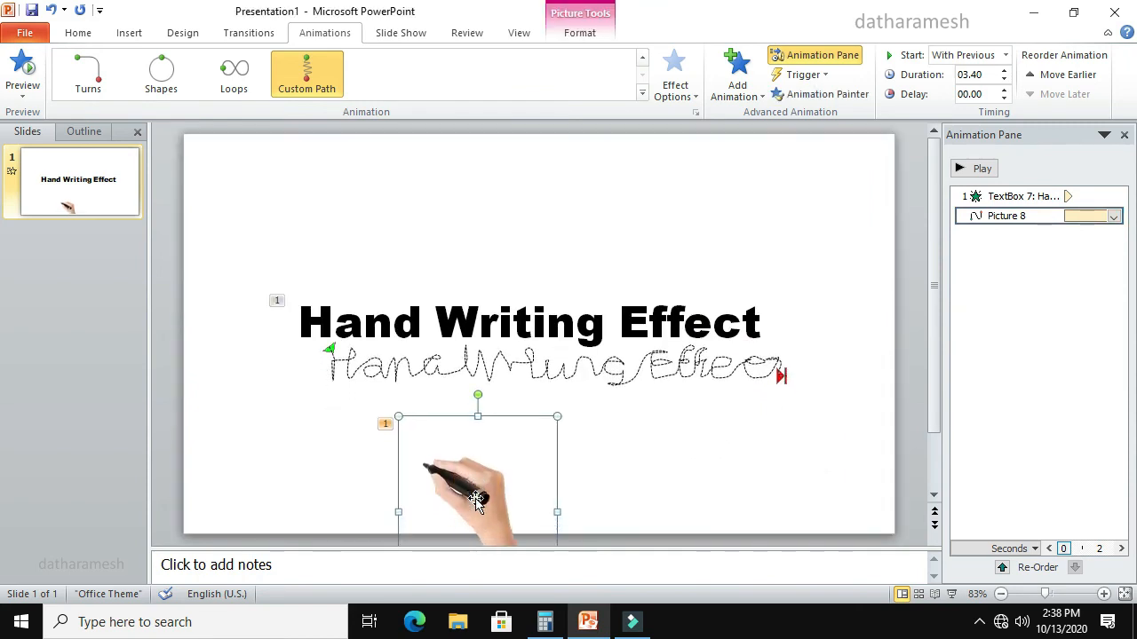
pyautogui.press('Right')
pyautogui.press('Right')
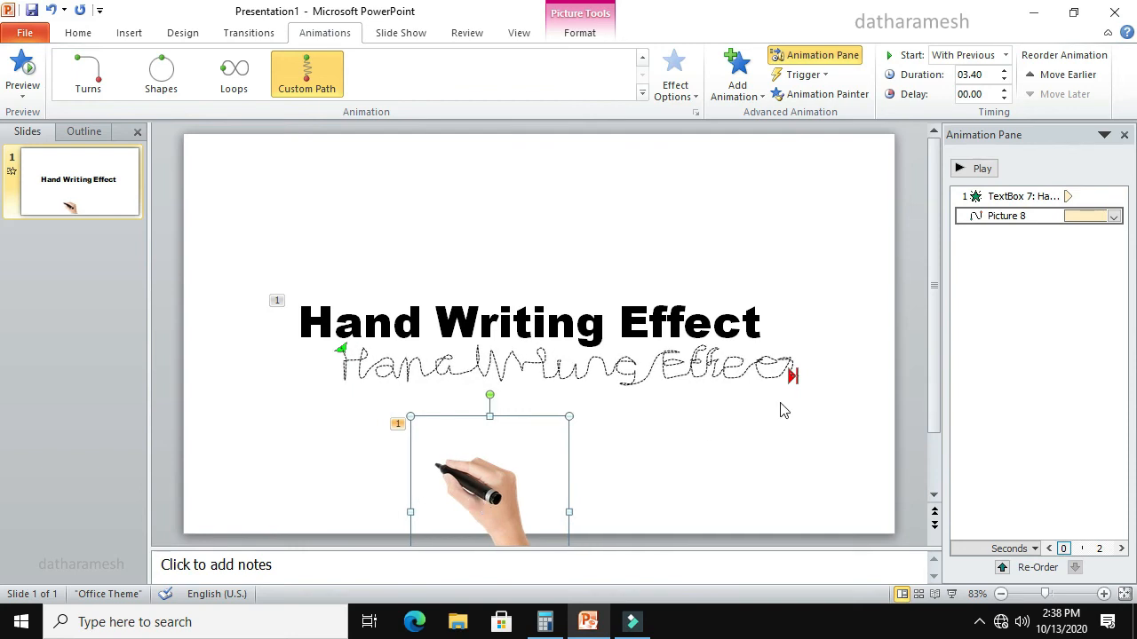
pyautogui.click(980, 168)
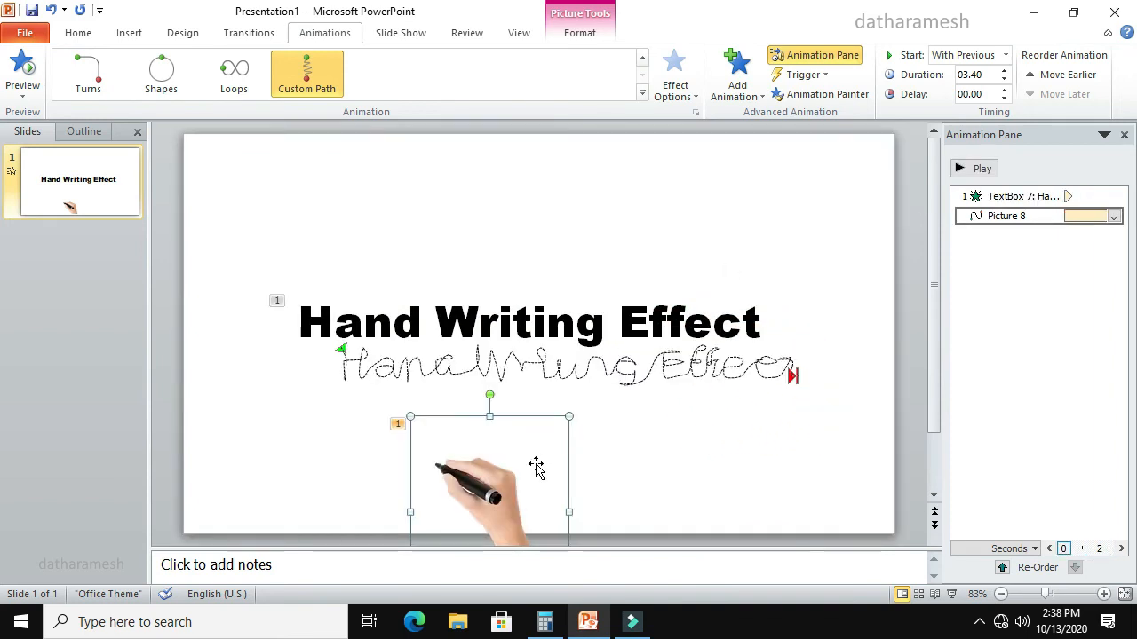
# - Nudge the hand picture with its motion path slightly to the right and play the animations to check the alignment with the text
pyautogui.click(537, 463)
pyautogui.press('Right')
pyautogui.press('Right')
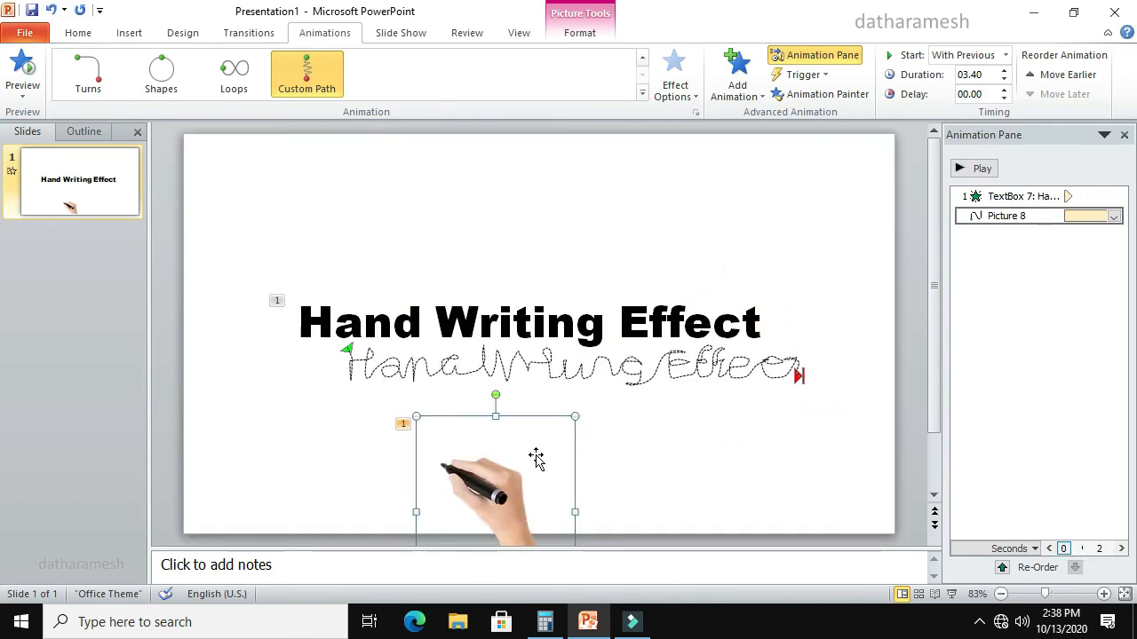
pyautogui.press('Right')
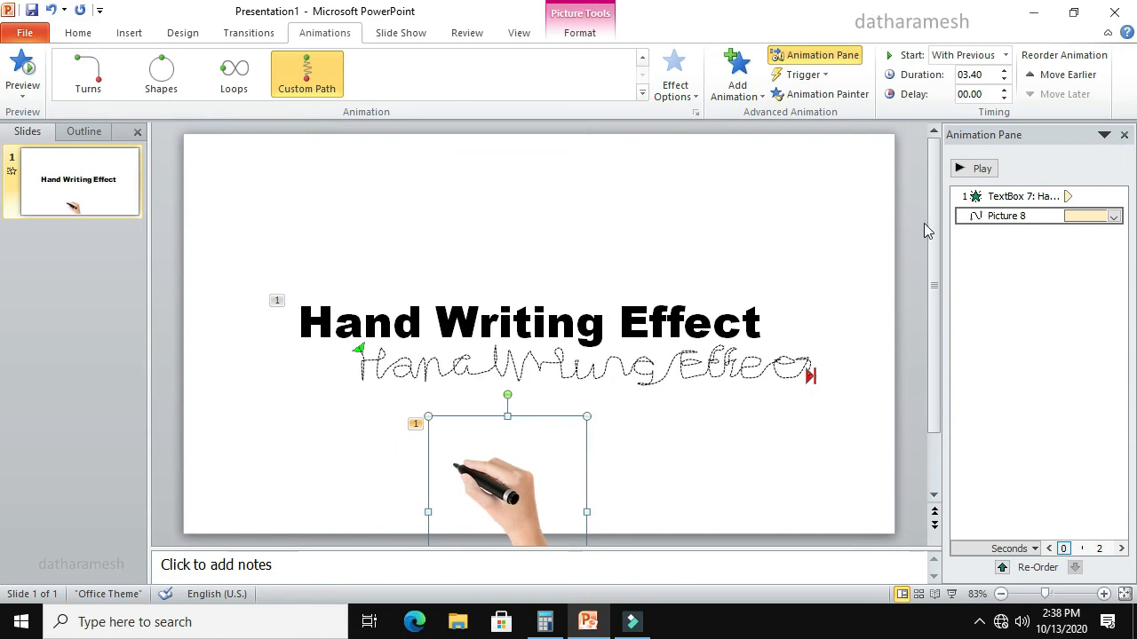
pyautogui.click(980, 169)
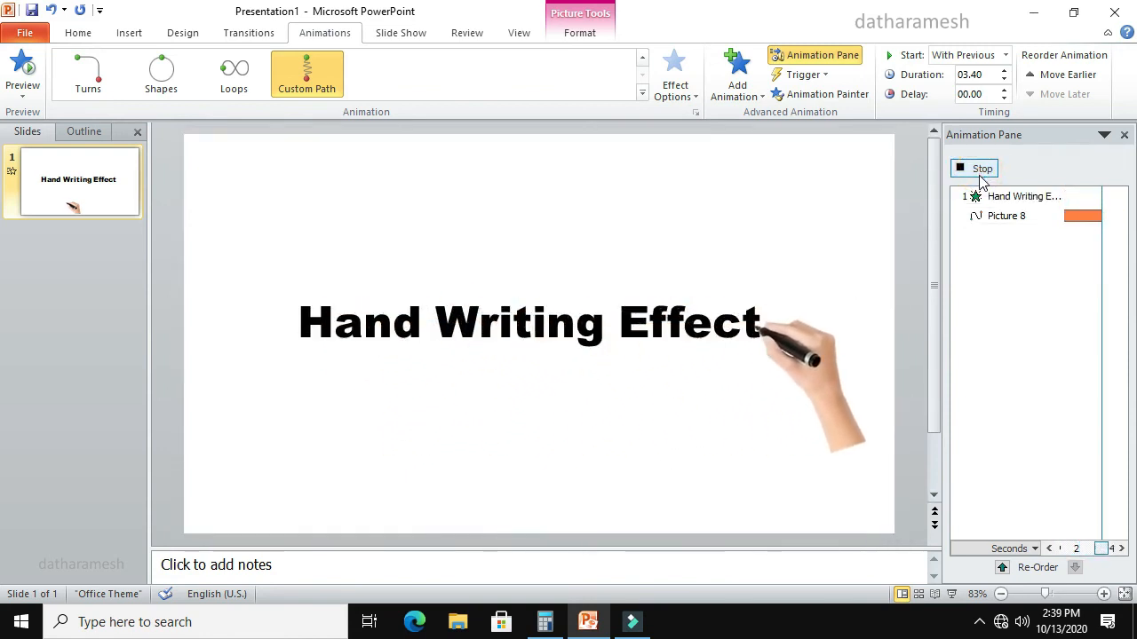
pyautogui.click(653, 472)
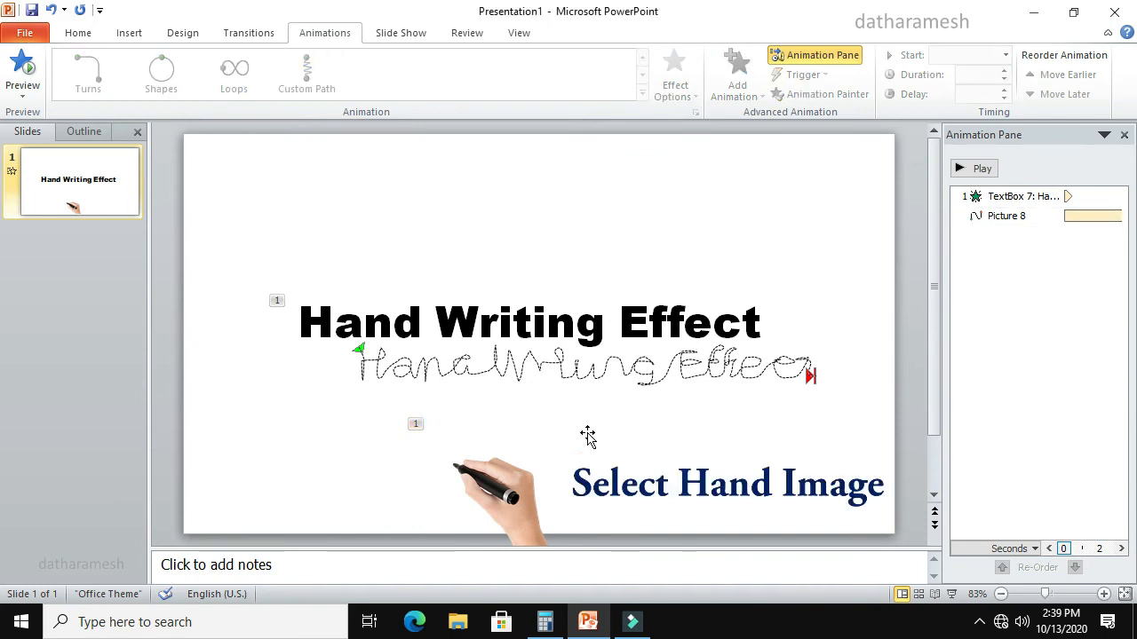
# - Add a Disappear exit effect to the hand picture in addition to its Custom Path animation
pyautogui.click(510, 491)
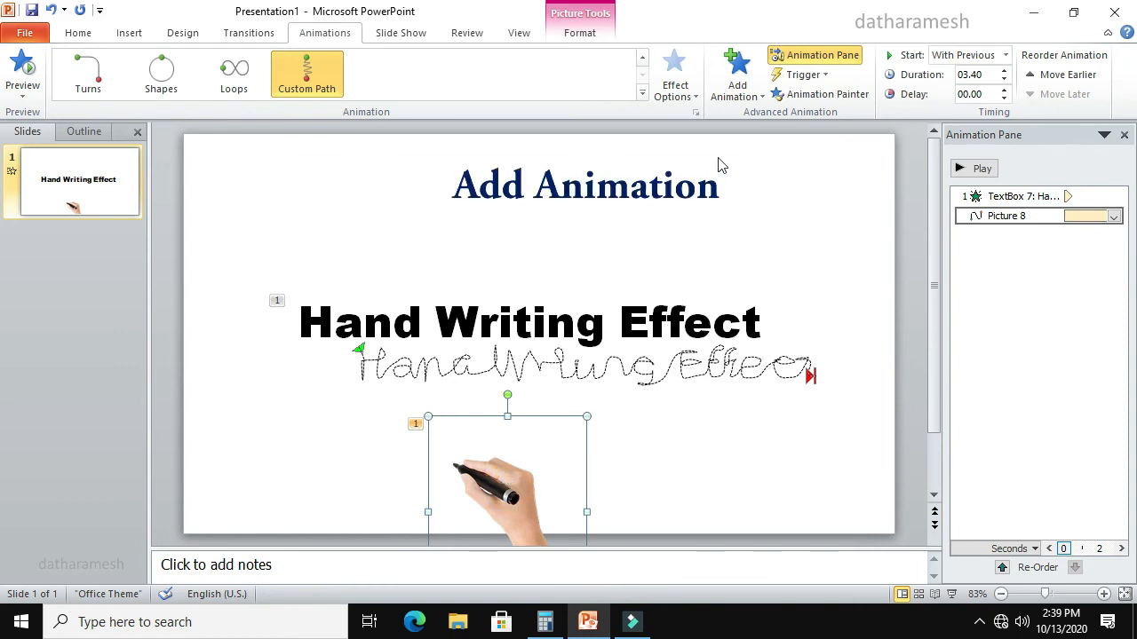
pyautogui.click(738, 98)
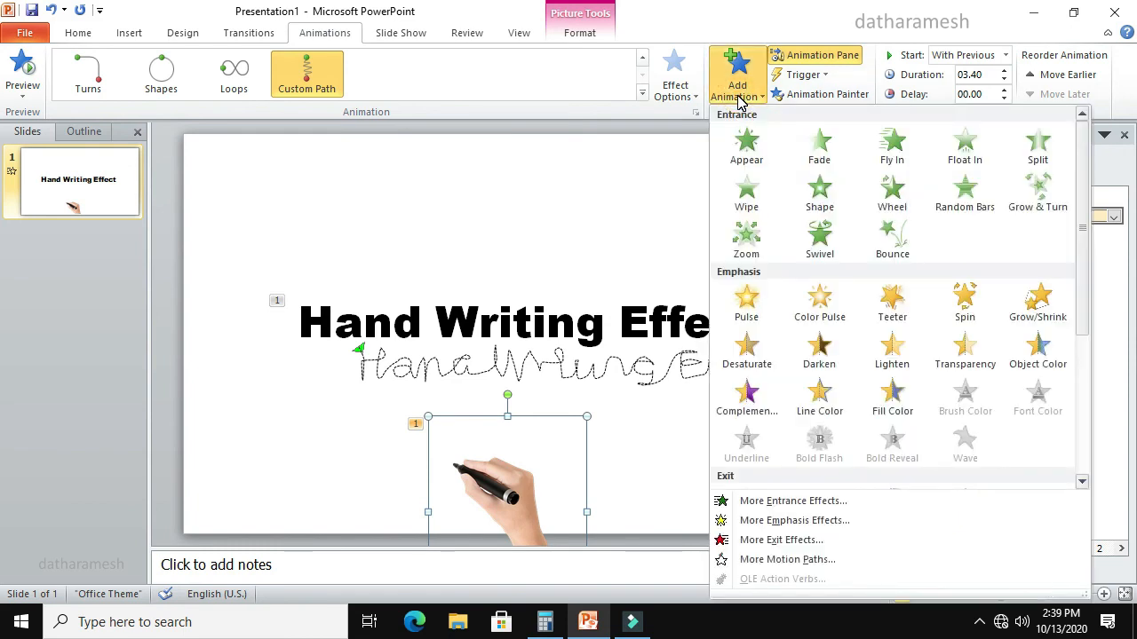
pyautogui.click(786, 542)
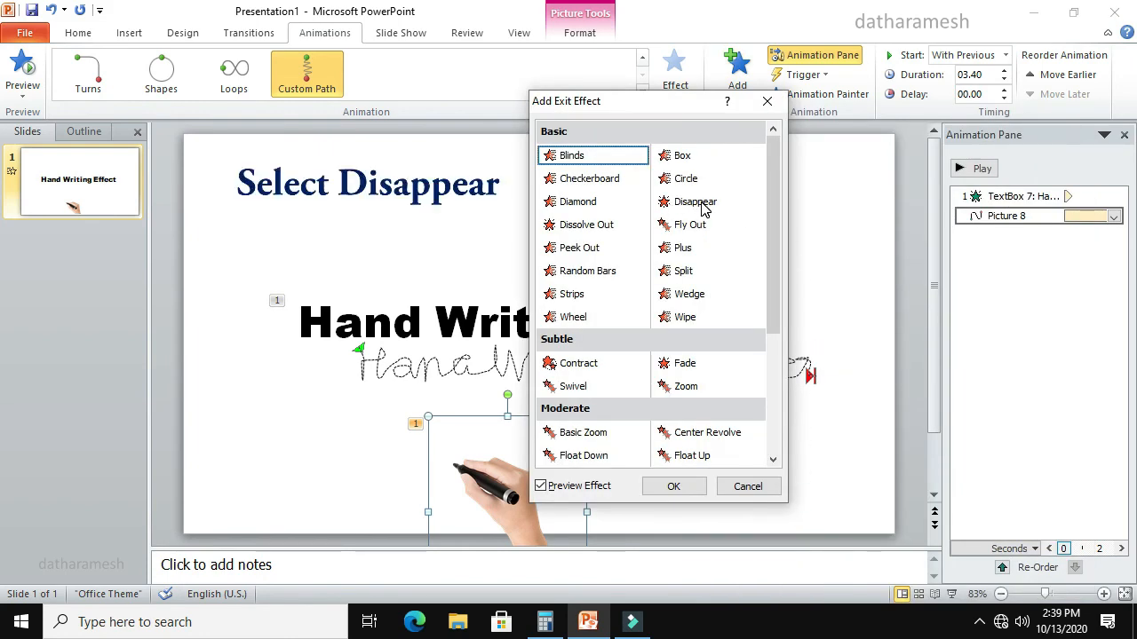
pyautogui.click(691, 203)
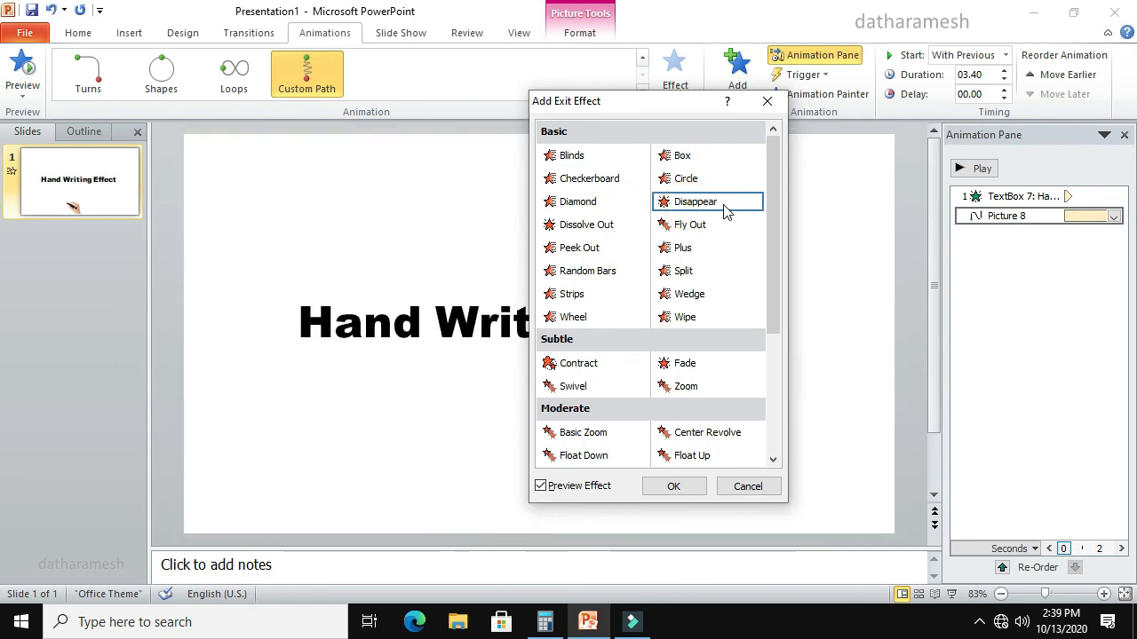
pyautogui.click(673, 486)
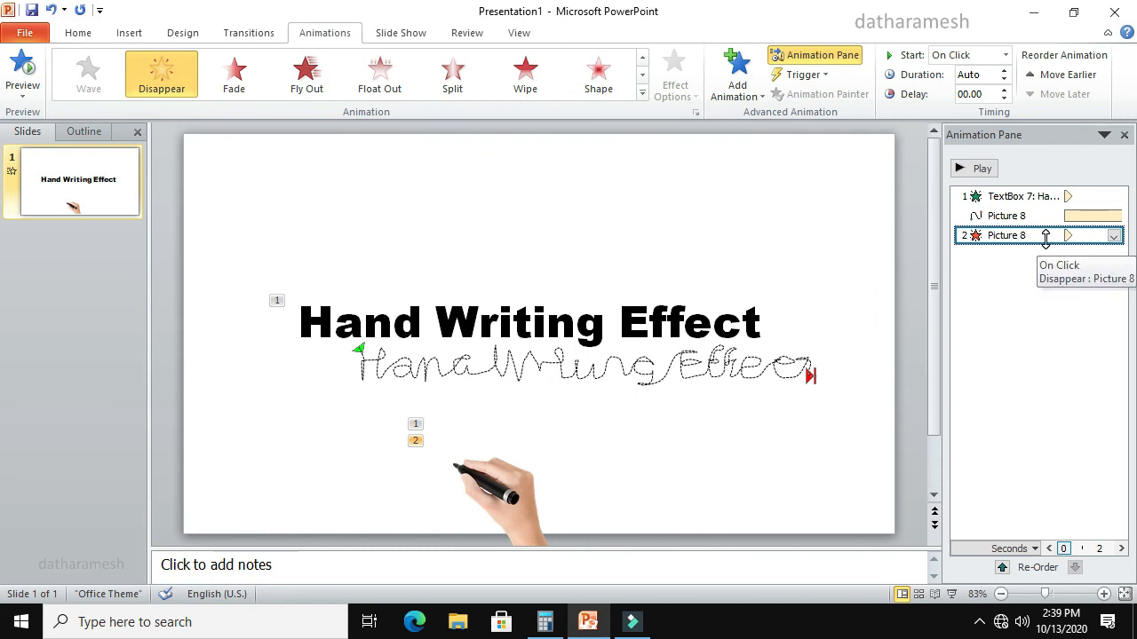
# - Set the hand picture's Disappear effect to start after the previous animation and play the whole sequence
pyautogui.click(1113, 236)
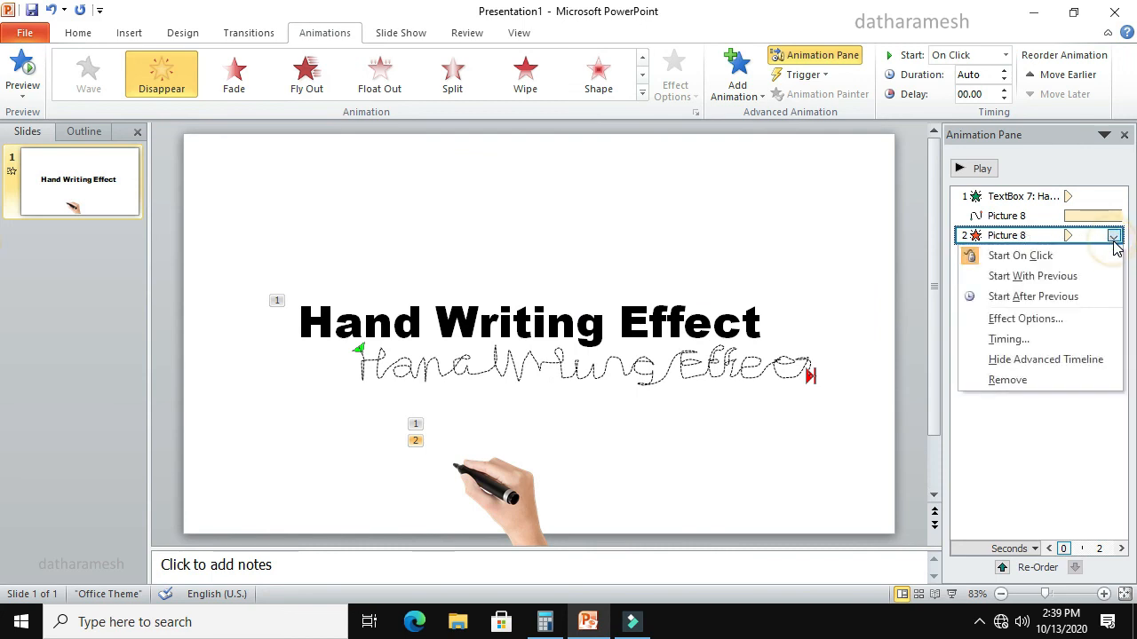
pyautogui.click(1047, 301)
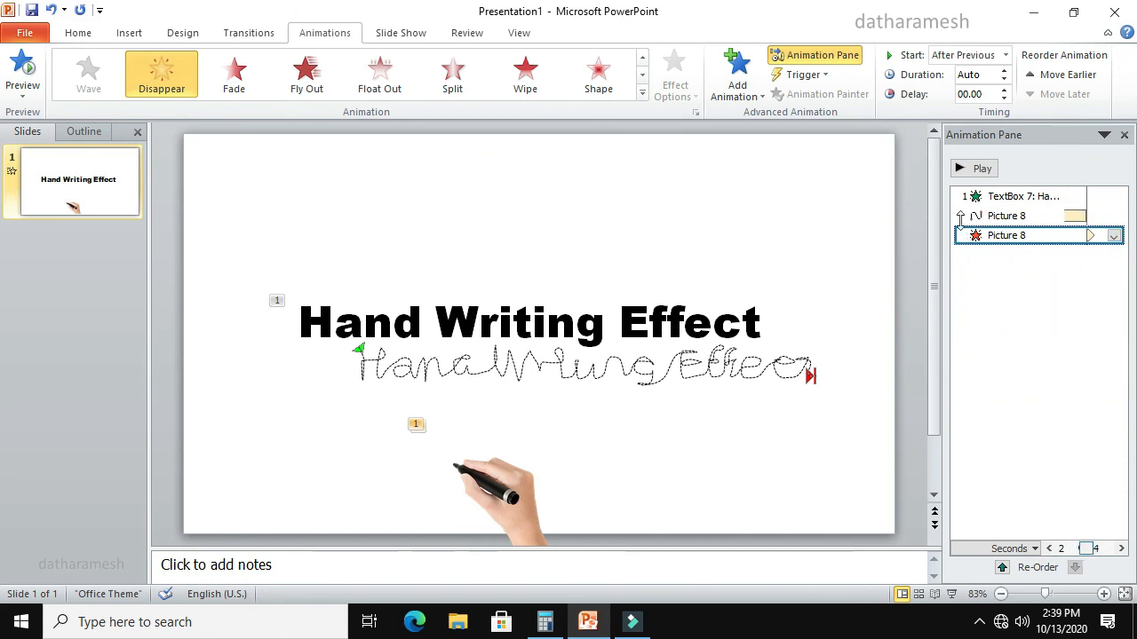
pyautogui.click(981, 169)
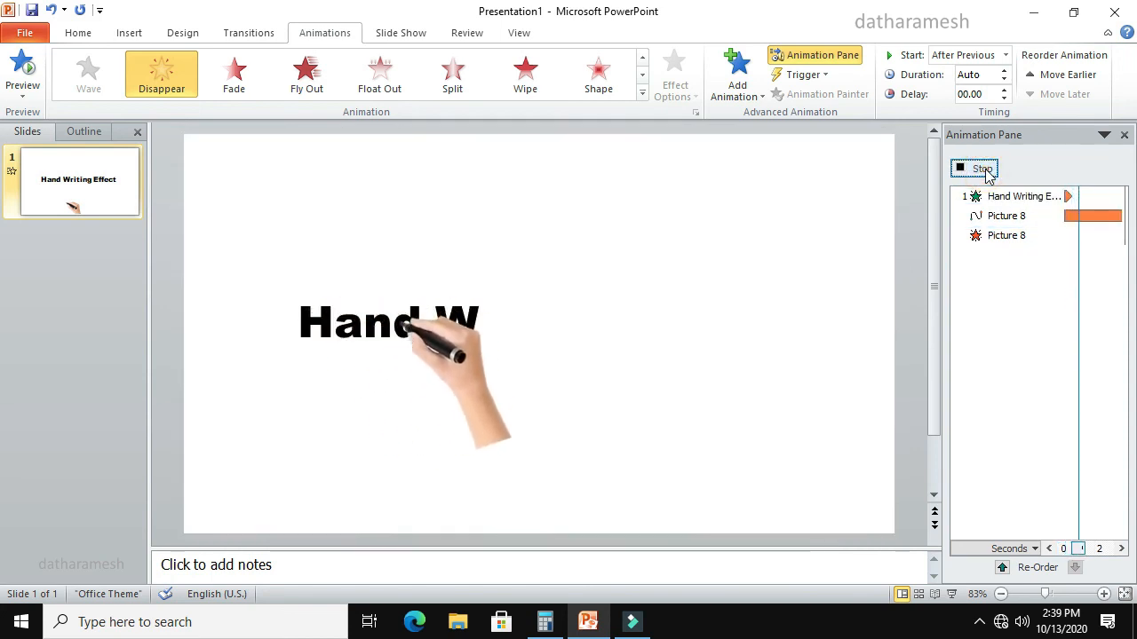